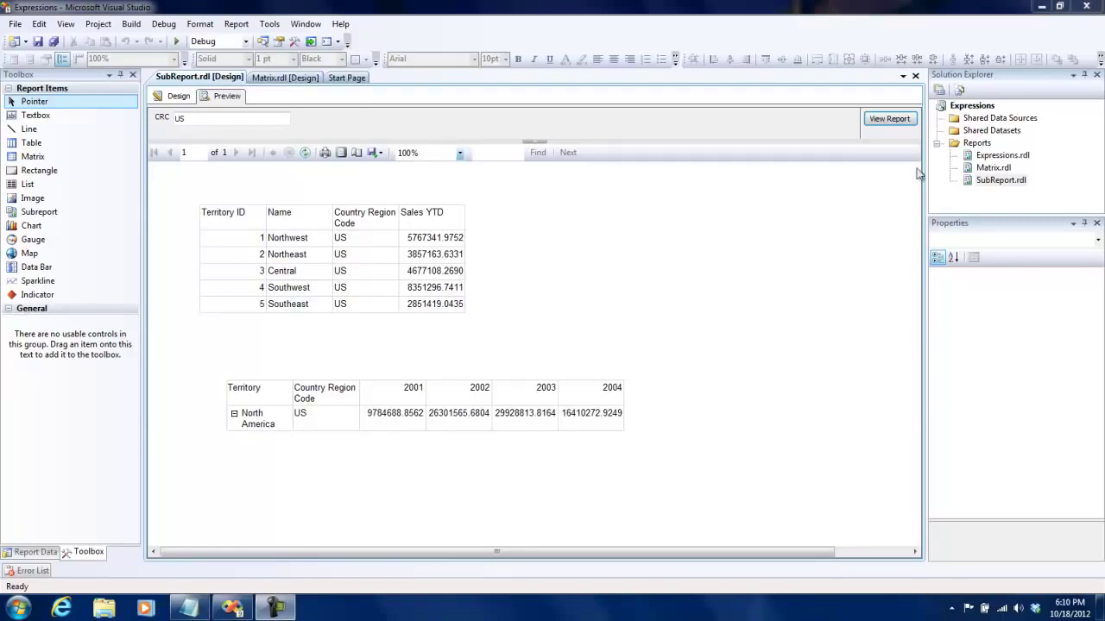
# Add a new empty report named Graphs.rdl to the project's Reports folder.
pyautogui.click(954, 148)
pyautogui.rightClick(954, 151)
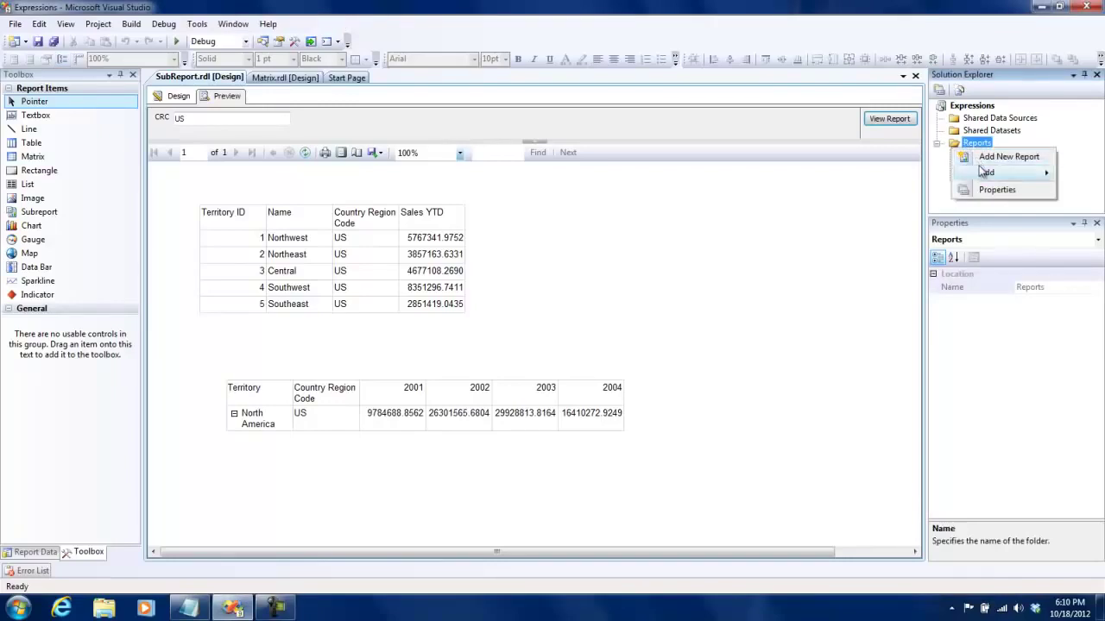
pyautogui.moveTo(984, 173)
pyautogui.click(902, 175)
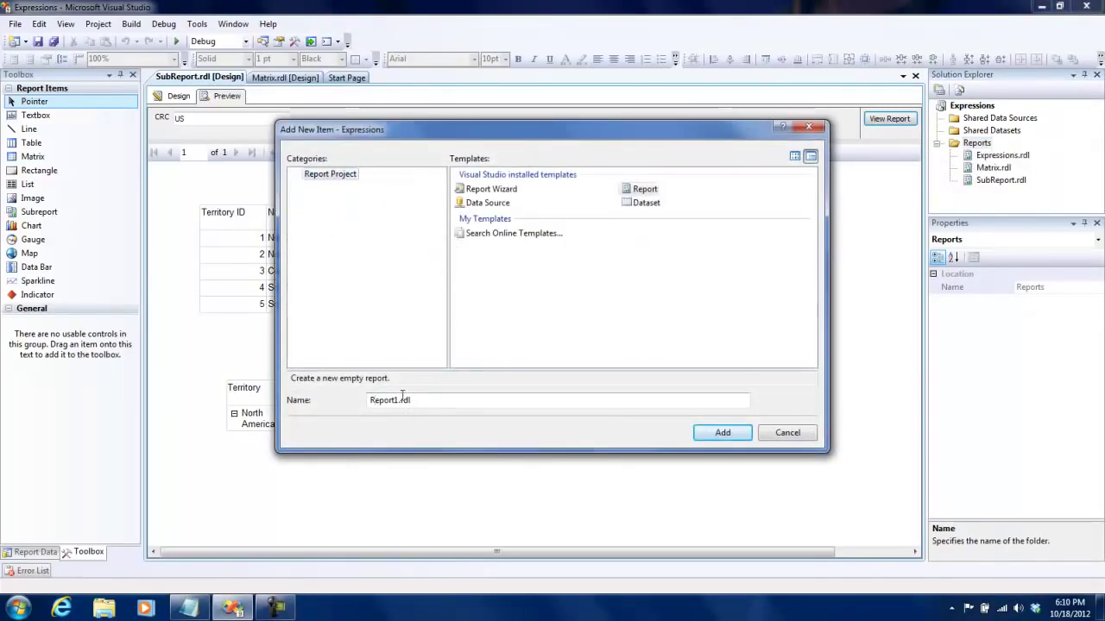
pyautogui.moveTo(394, 400); pyautogui.dragTo(298, 406)
pyautogui.write('Graphs')
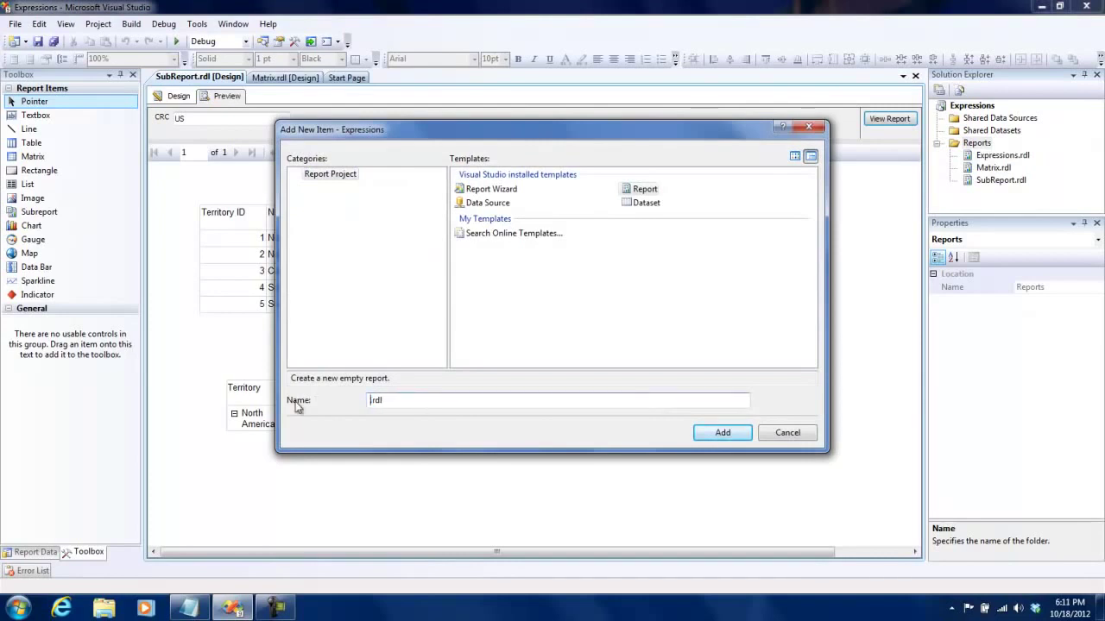
pyautogui.press('BackSpace')
pyautogui.write('Graphs')
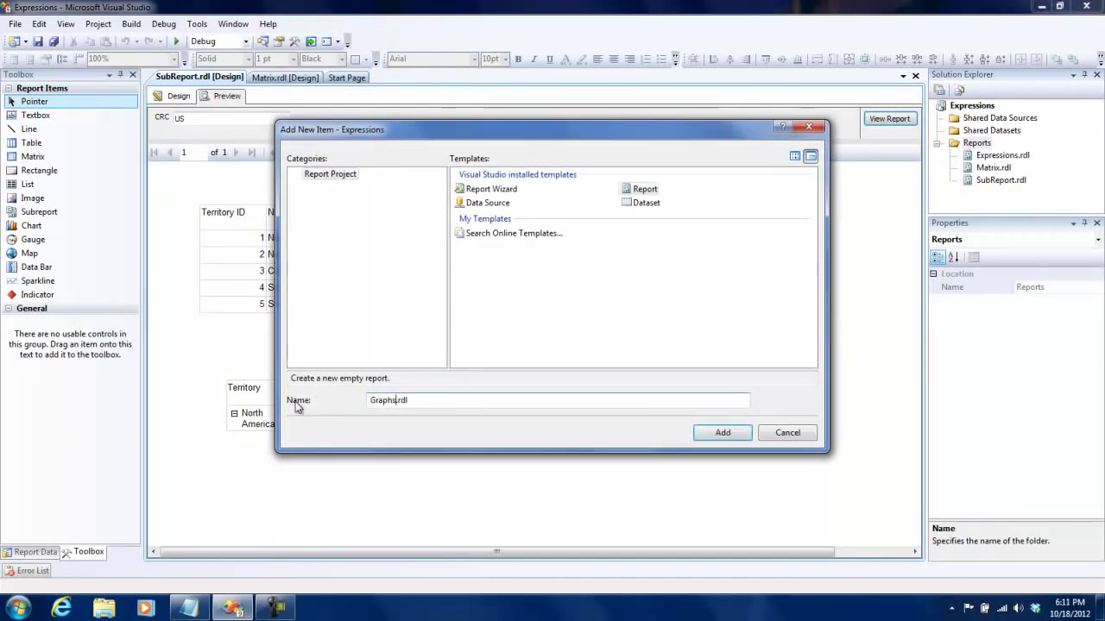
pyautogui.press('Return')
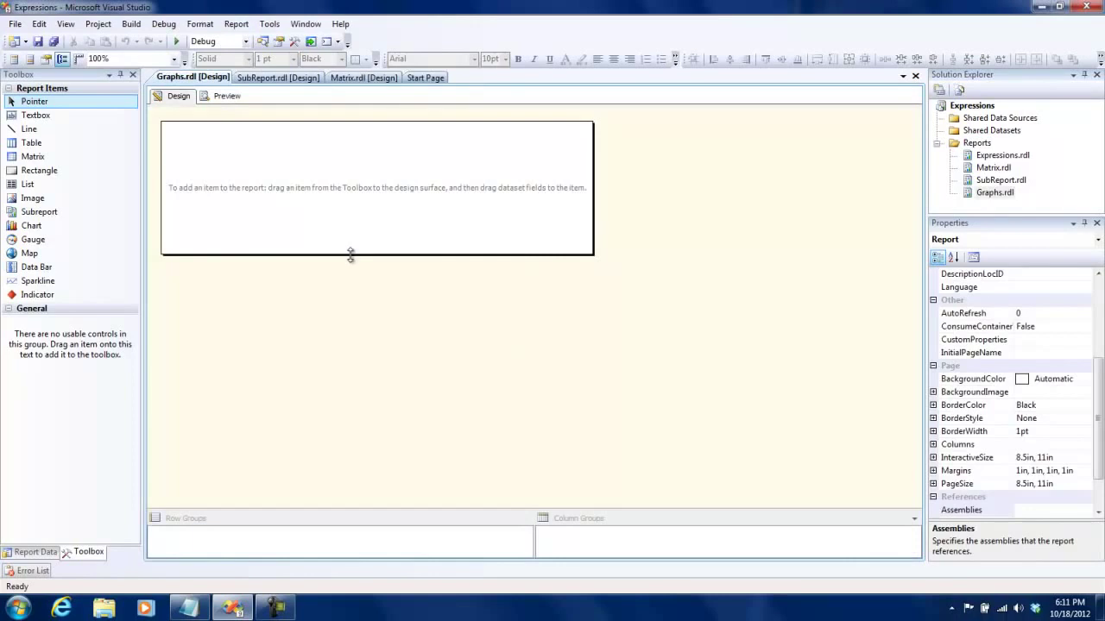
# Copy the full query text of DataSet1 from the Matrix.rdl report, leaving that dataset unmodified.
pyautogui.doubleClick(992, 167)
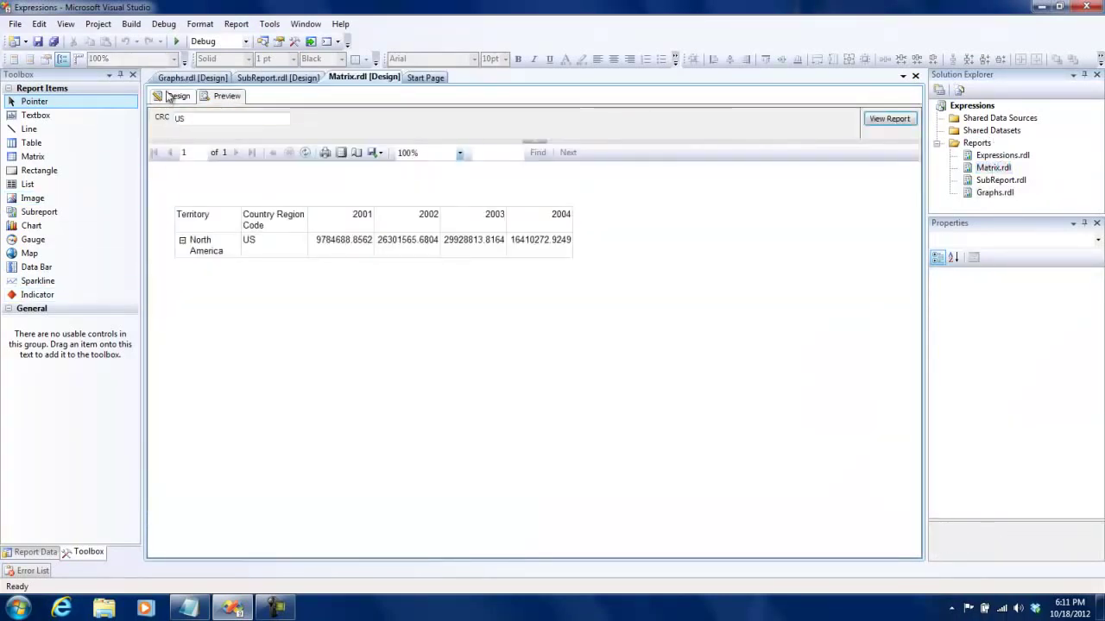
pyautogui.click(177, 96)
pyautogui.click(35, 552)
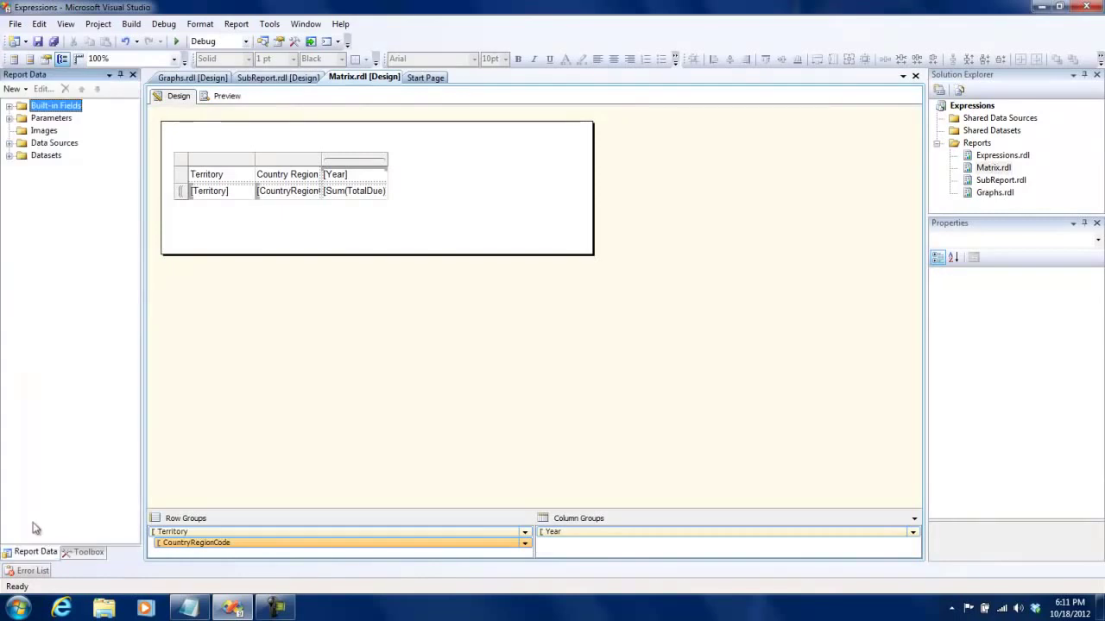
pyautogui.click(9, 155)
pyautogui.doubleClick(57, 167)
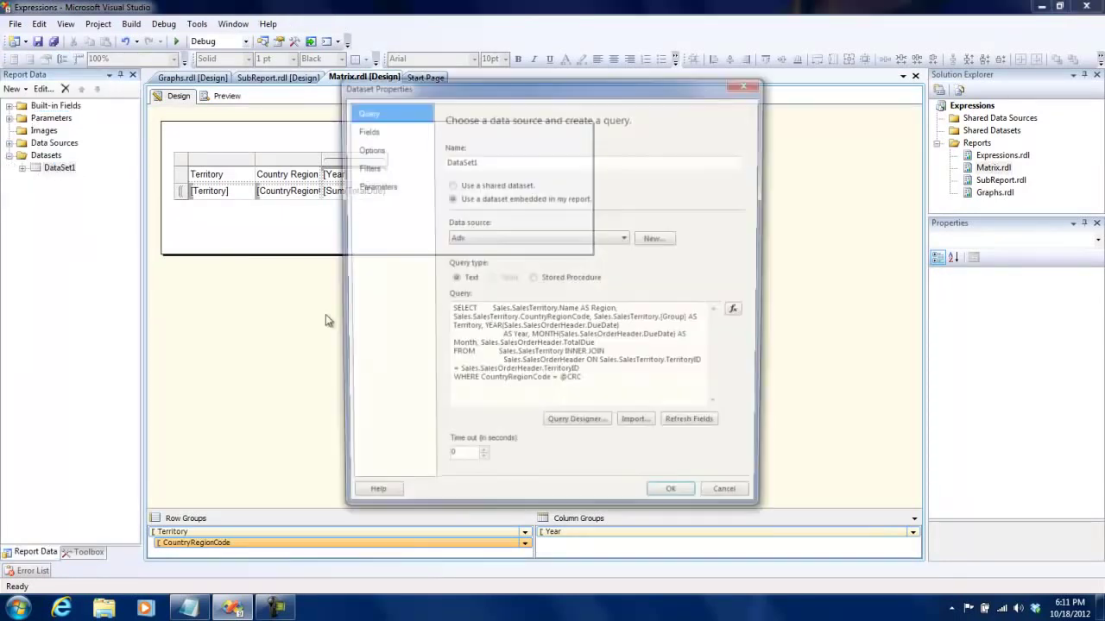
pyautogui.hotkey('ctrl', 'a')
pyautogui.hotkey('ctrl', 'c')
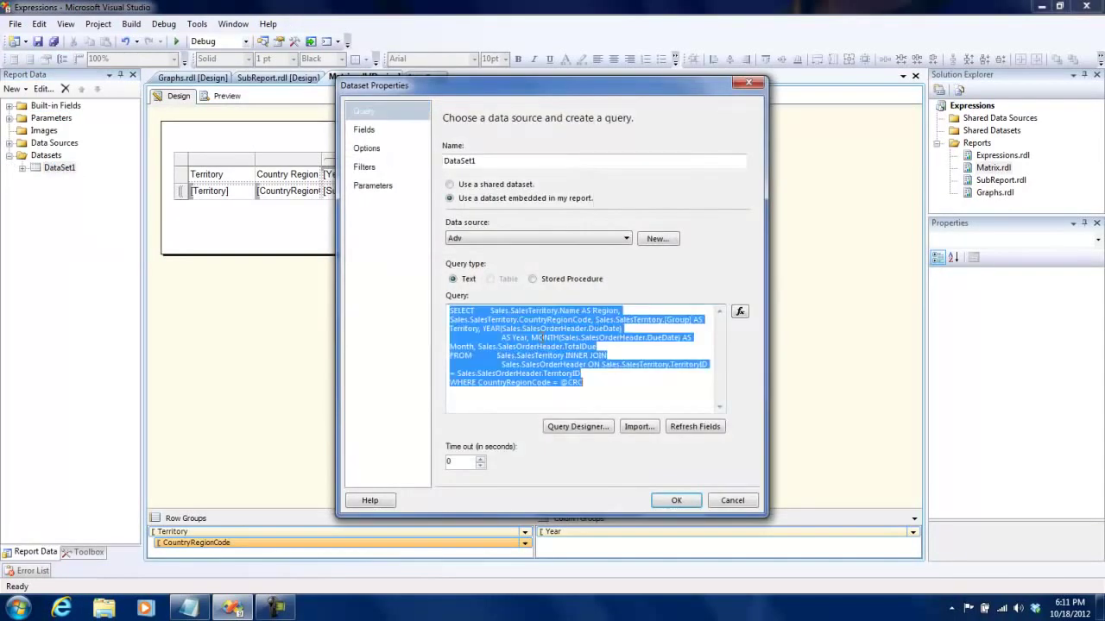
pyautogui.click(732, 501)
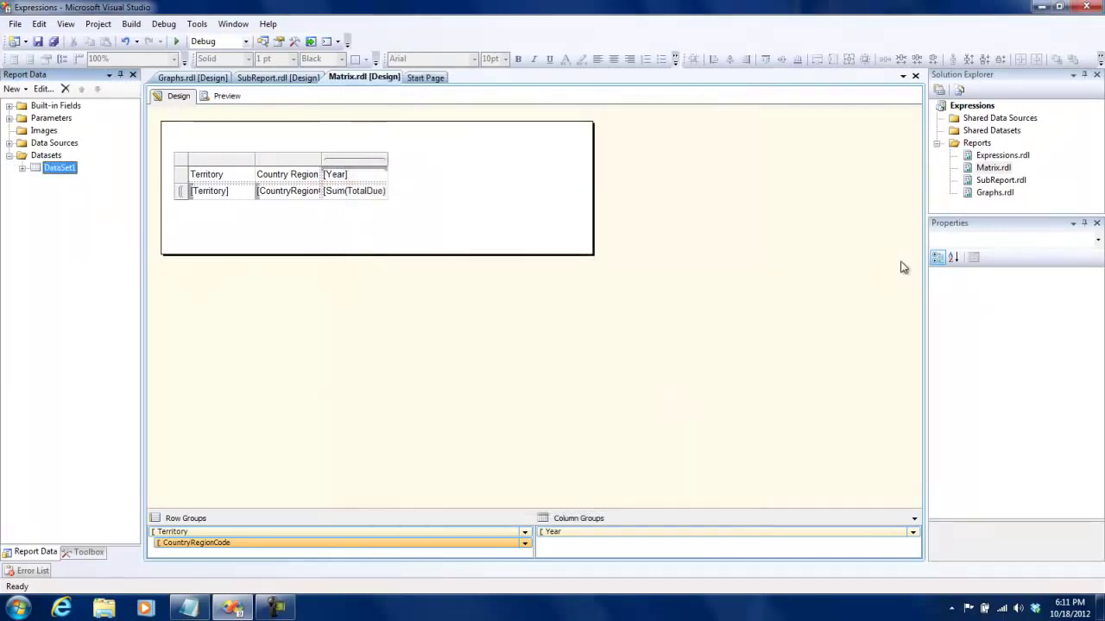
# In Graphs.rdl, start an embedded Microsoft SQL Server data source with the server name TRAINER-PC\SSRSexpress.
pyautogui.doubleClick(984, 194)
pyautogui.rightClick(41, 145)
pyautogui.click(69, 152)
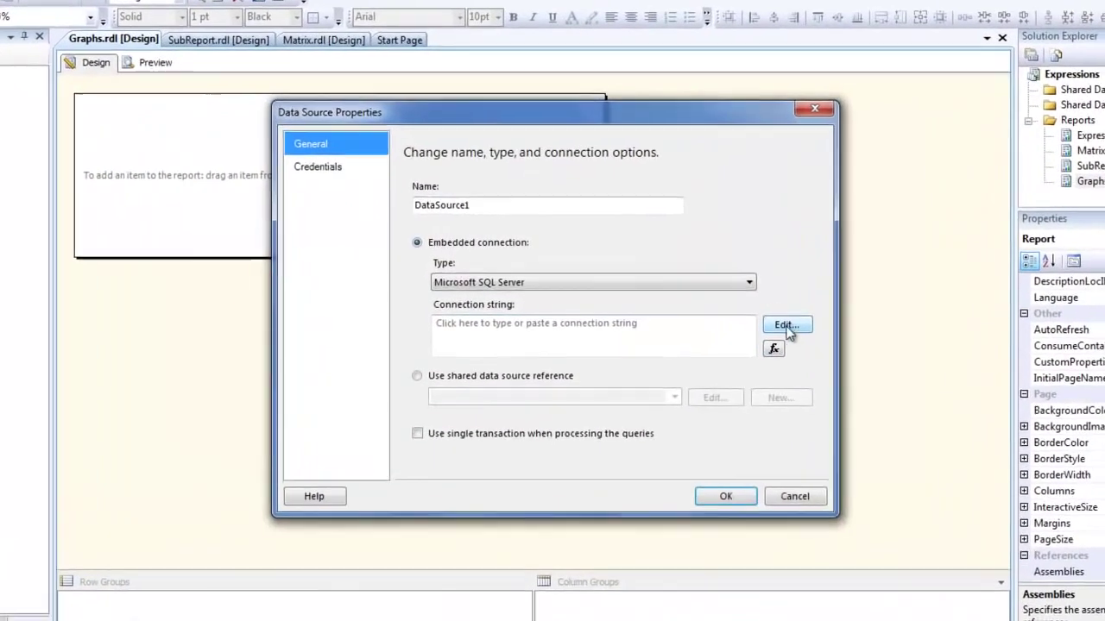
pyautogui.click(729, 305)
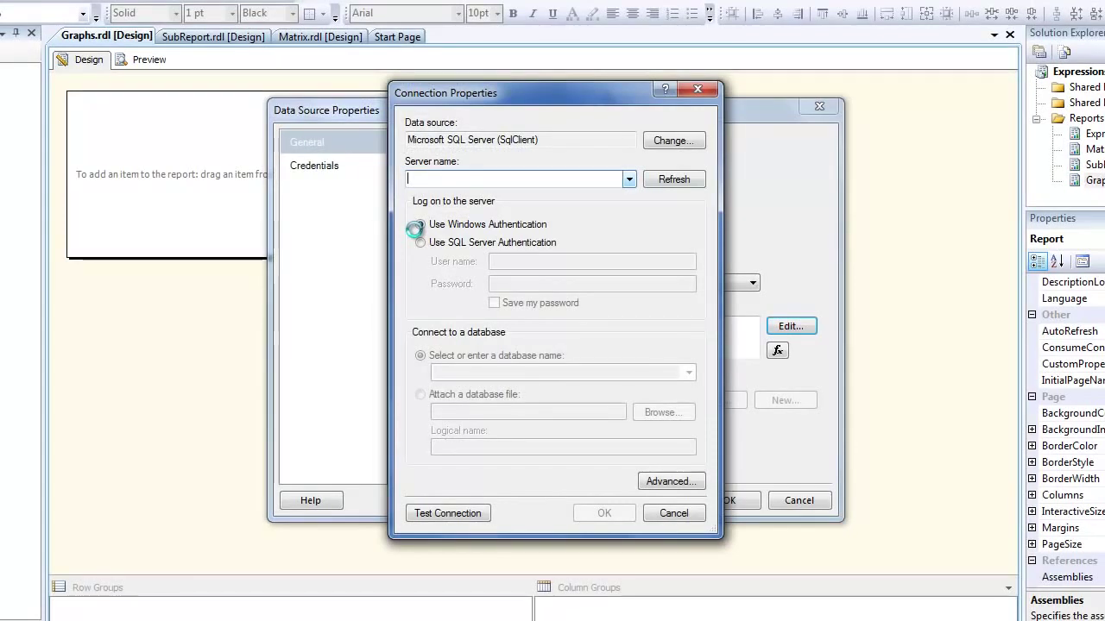
pyautogui.click(442, 196)
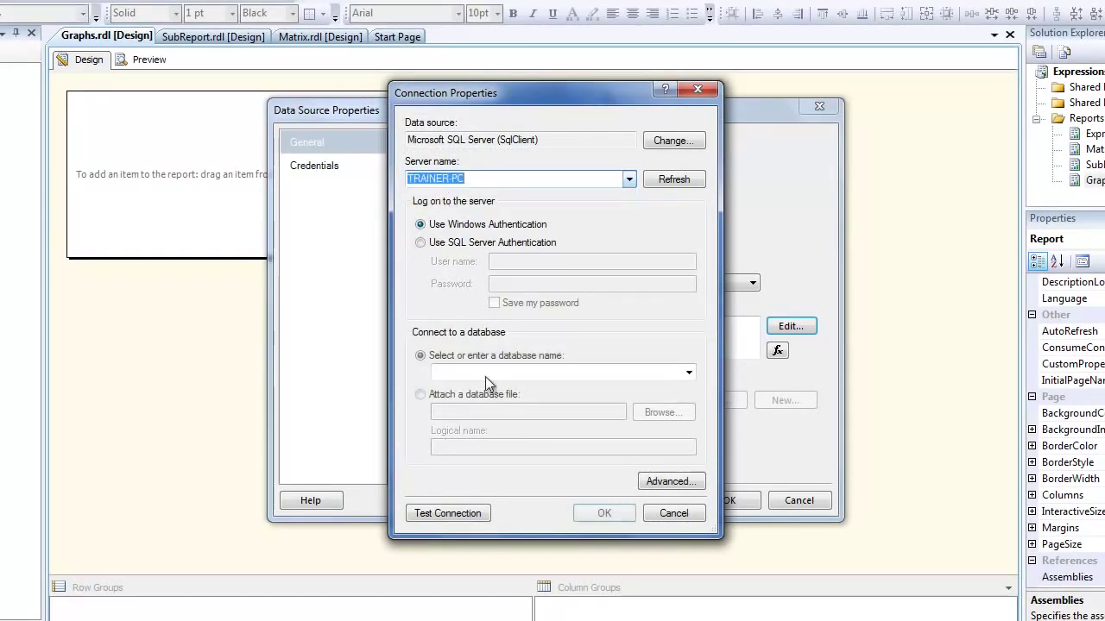
pyautogui.click(505, 179)
pyautogui.write('\\SSRSexpress')
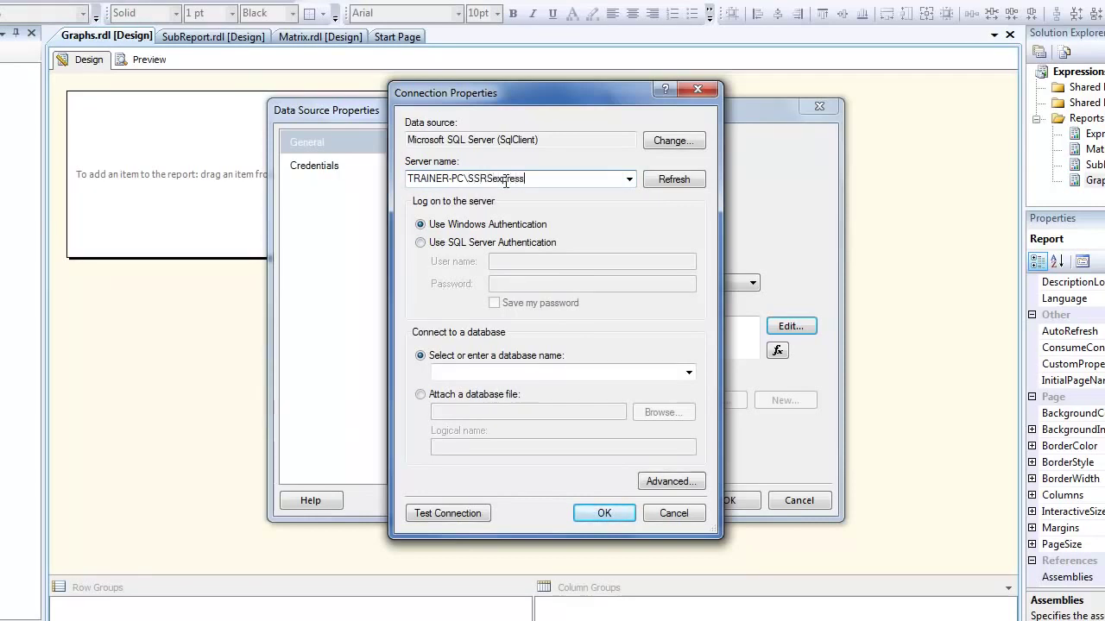
# Choose the AdventureWorks database for the connection and save the data source.
pyautogui.click(689, 372)
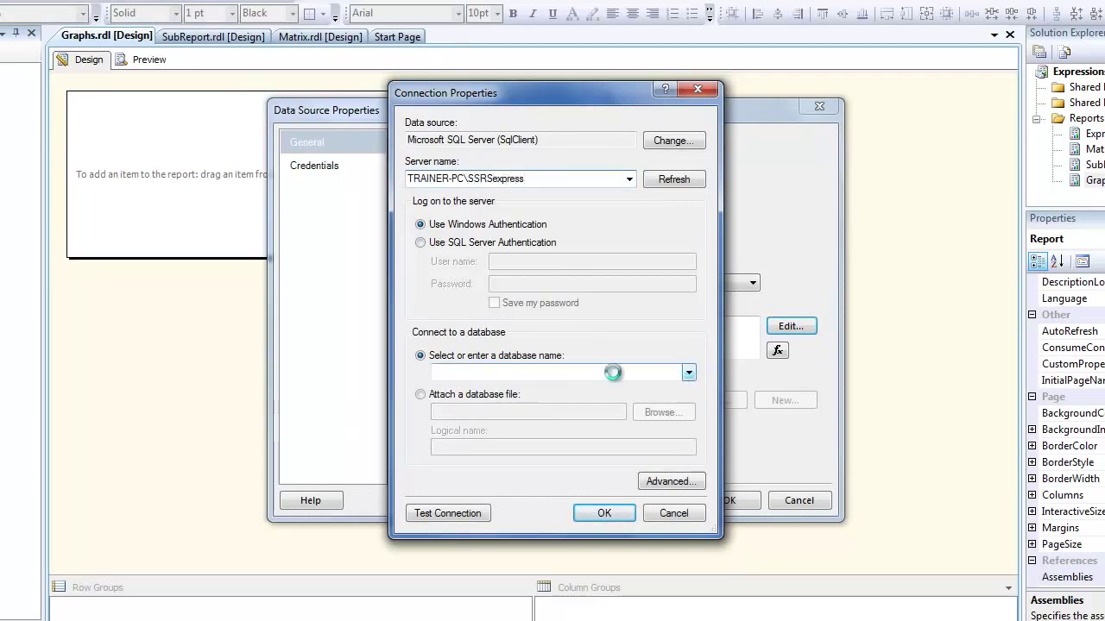
pyautogui.click(510, 382)
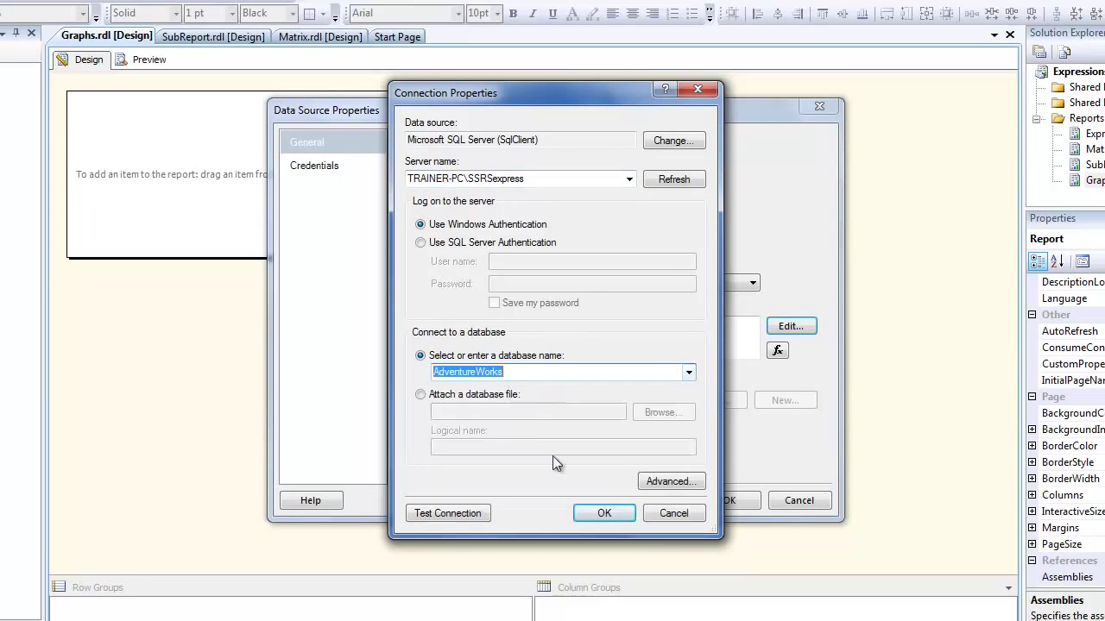
pyautogui.click(603, 512)
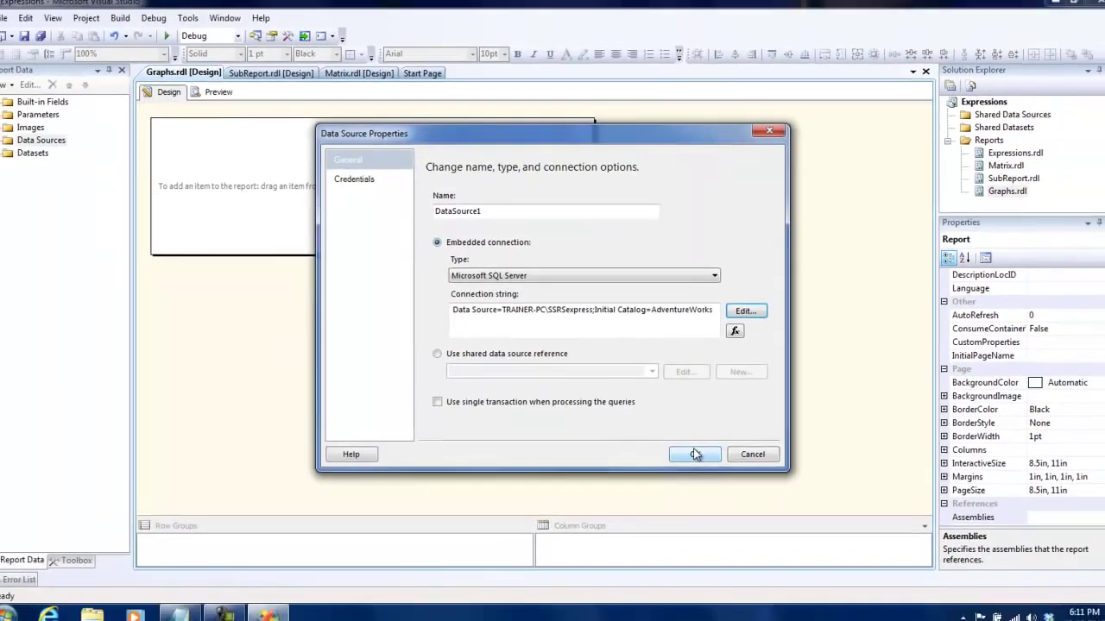
pyautogui.click(729, 500)
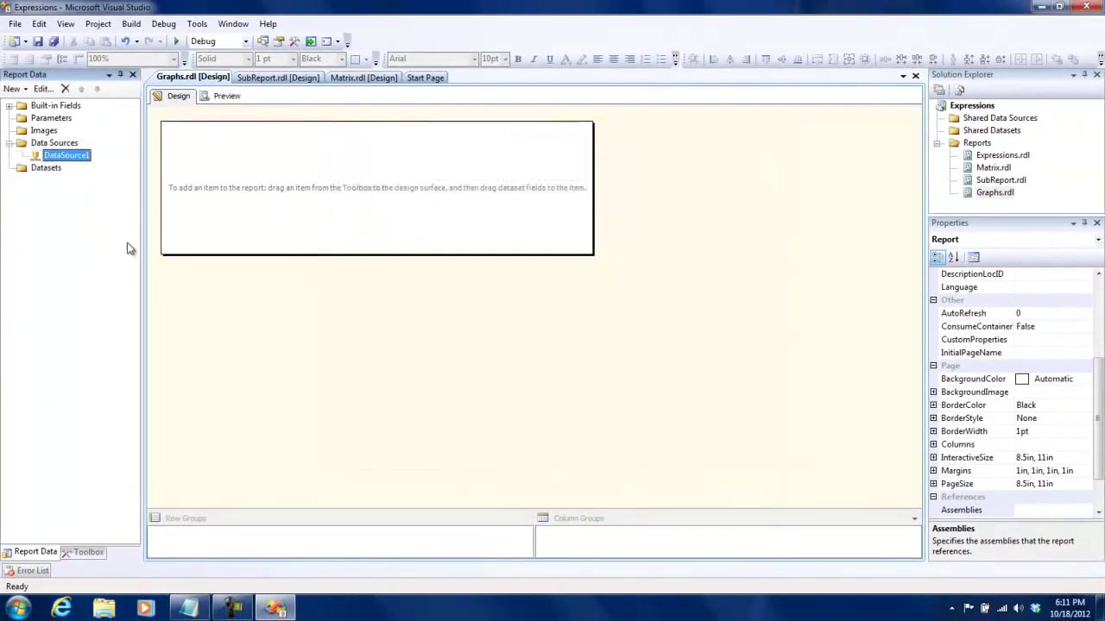
# Create a dataset embedded in the Graphs report that uses DataSource1, and paste the copied query into it.
pyautogui.rightClick(21, 170)
pyautogui.click(61, 176)
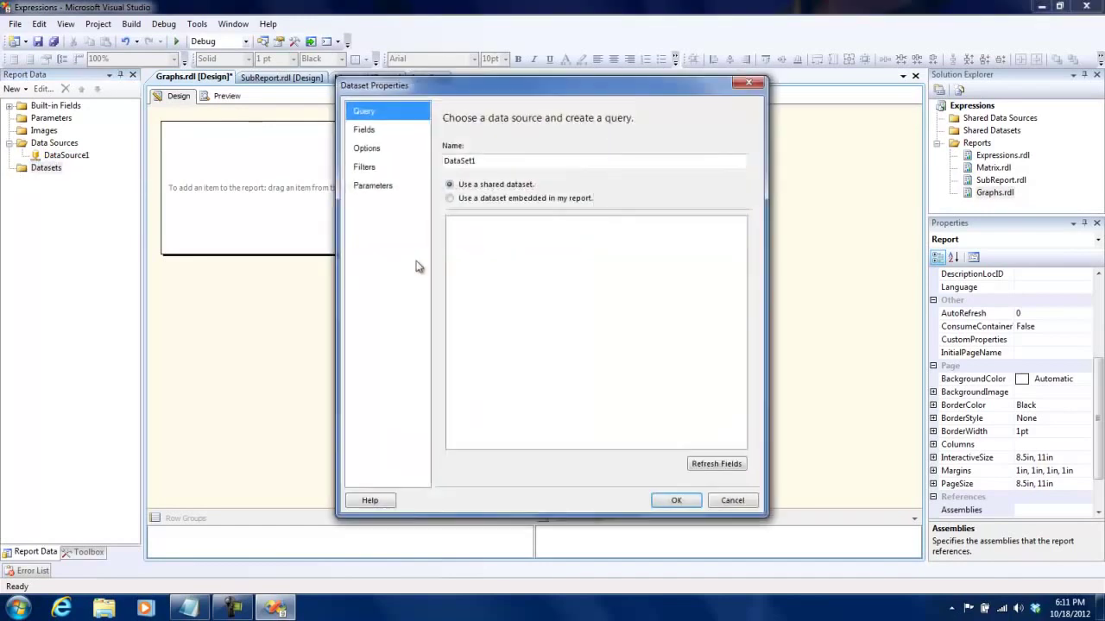
pyautogui.click(449, 198)
pyautogui.click(479, 238)
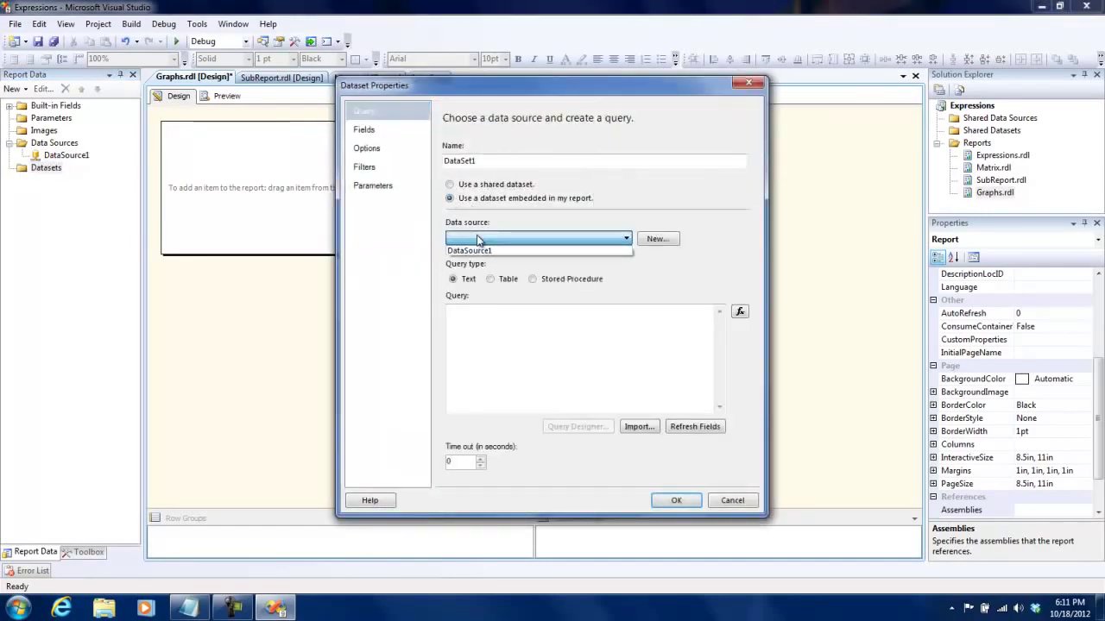
pyautogui.click(473, 250)
pyautogui.click(497, 329)
pyautogui.hotkey('ctrl', 'v')
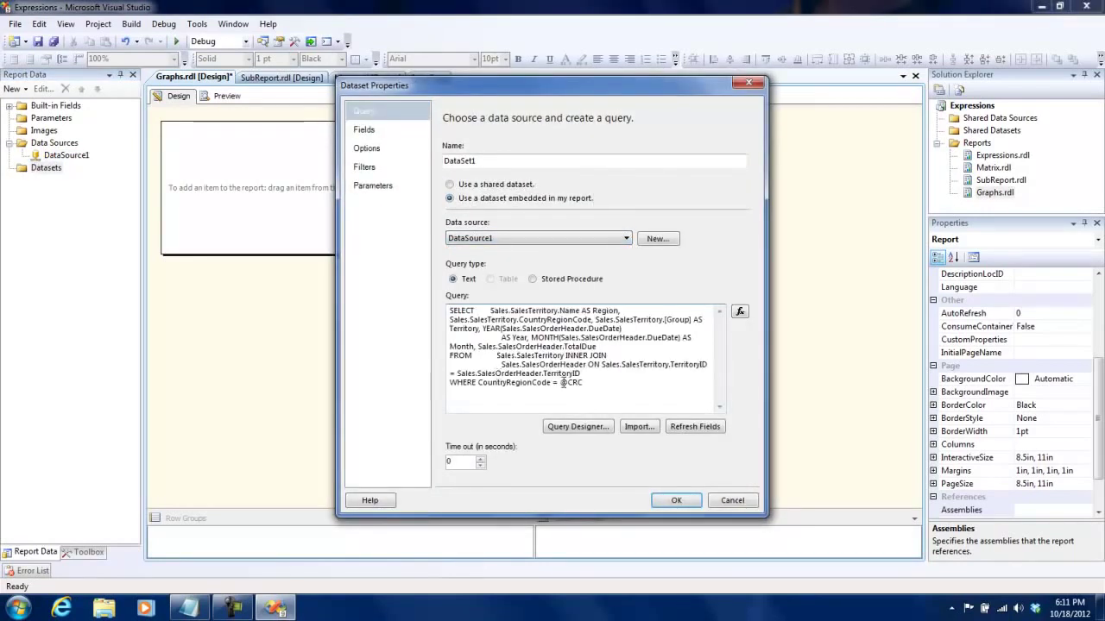
pyautogui.moveTo(584, 382); pyautogui.dragTo(438, 387)
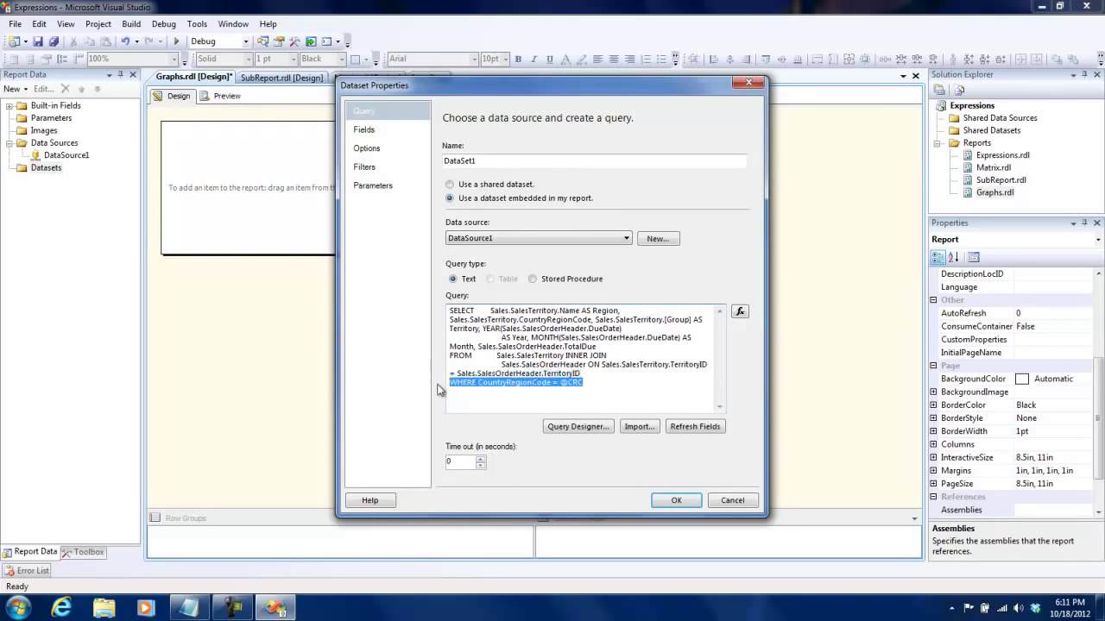
pyautogui.press('Delete')
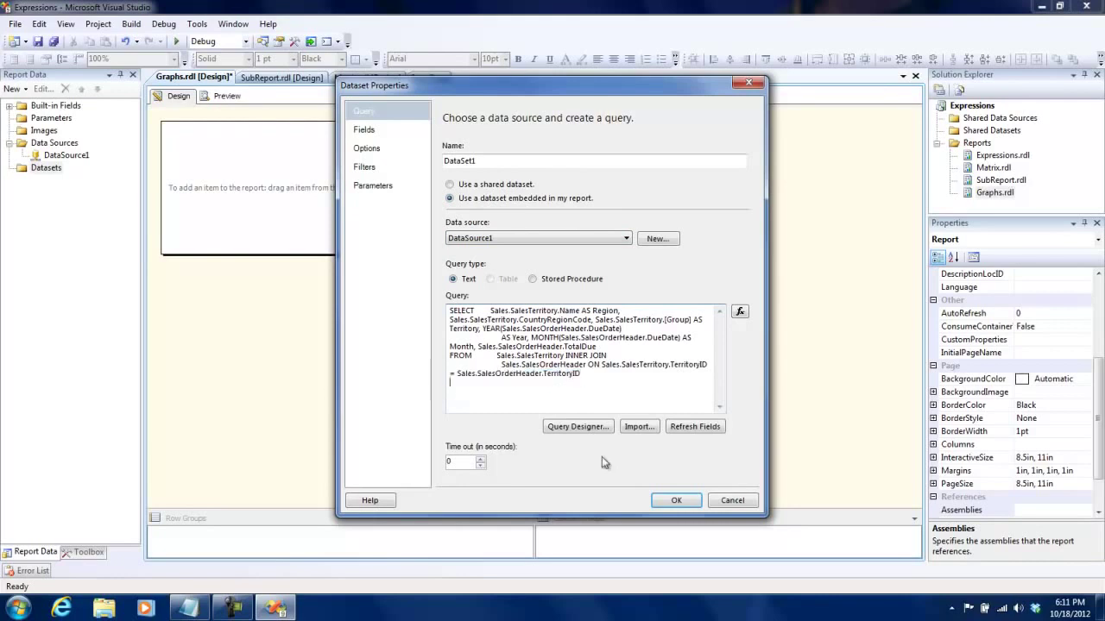
pyautogui.click(676, 500)
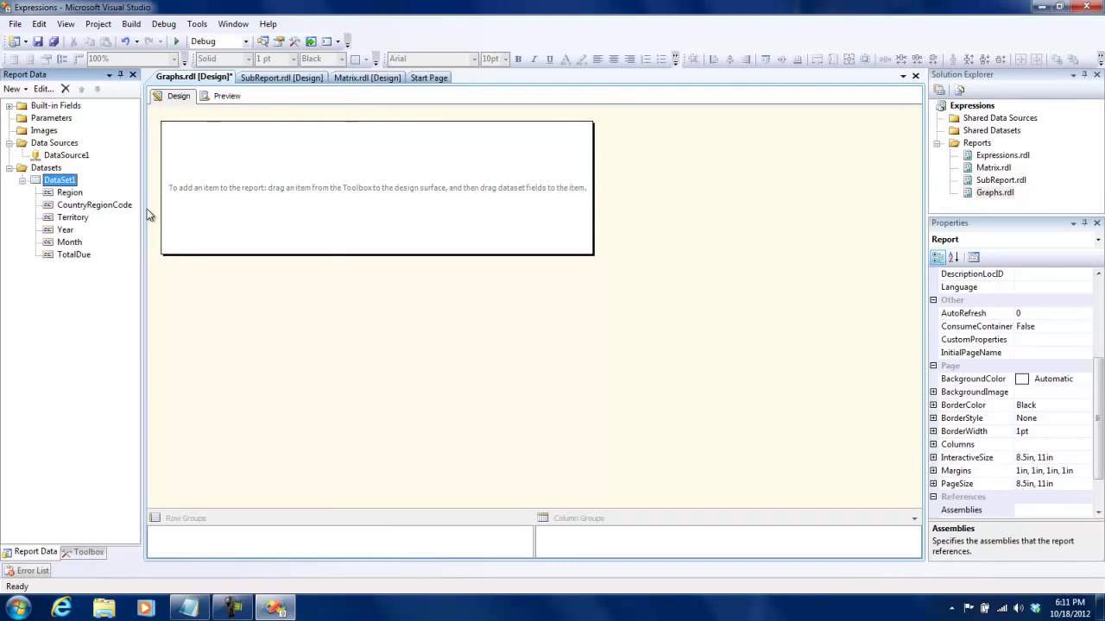
# Insert a chart of the basic Column type into the report body, enlarging the chart type dialog to compare the options.
pyautogui.click(83, 552)
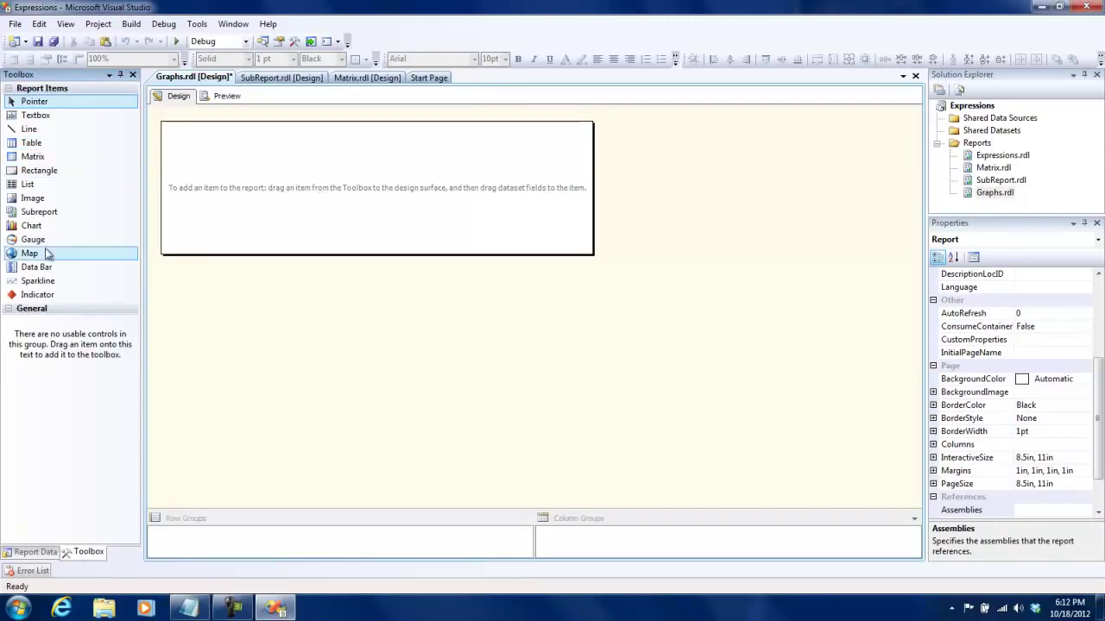
pyautogui.moveTo(38, 230); pyautogui.dragTo(257, 207)
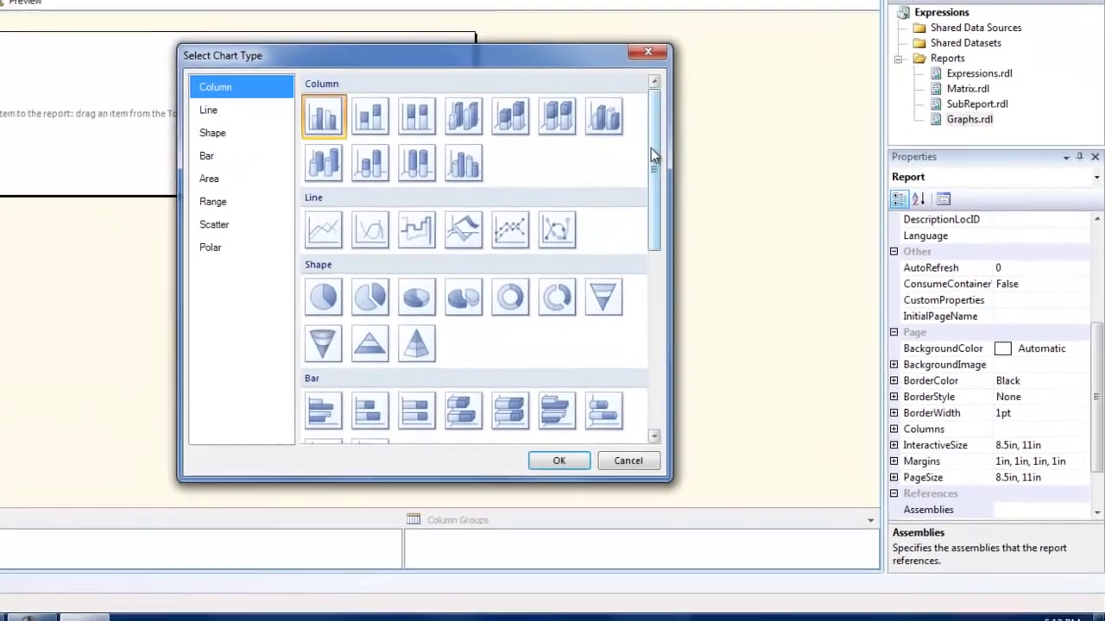
pyautogui.moveTo(653, 155); pyautogui.dragTo(635, 135)
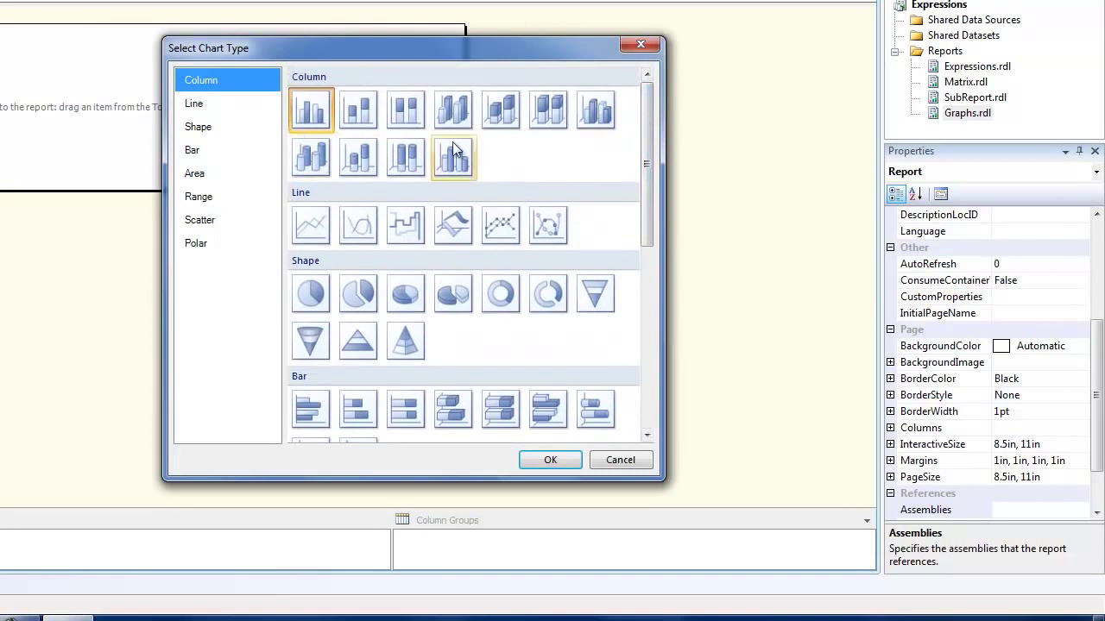
pyautogui.moveTo(646, 163); pyautogui.dragTo(670, 353)
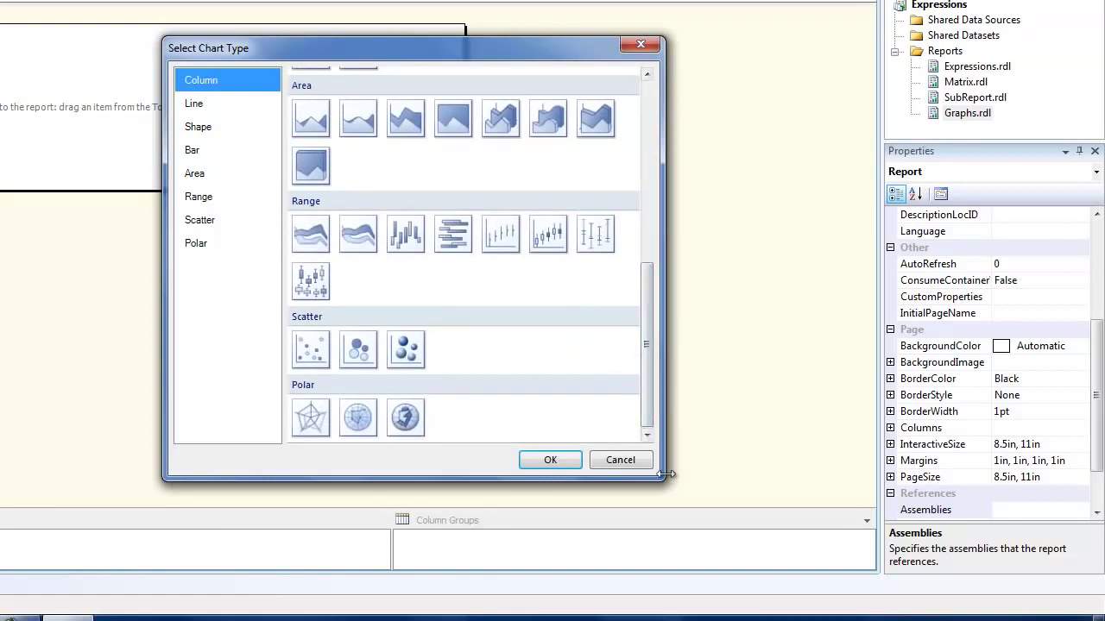
pyautogui.moveTo(665, 474); pyautogui.dragTo(870, 526)
pyautogui.moveTo(855, 456); pyautogui.dragTo(858, 279)
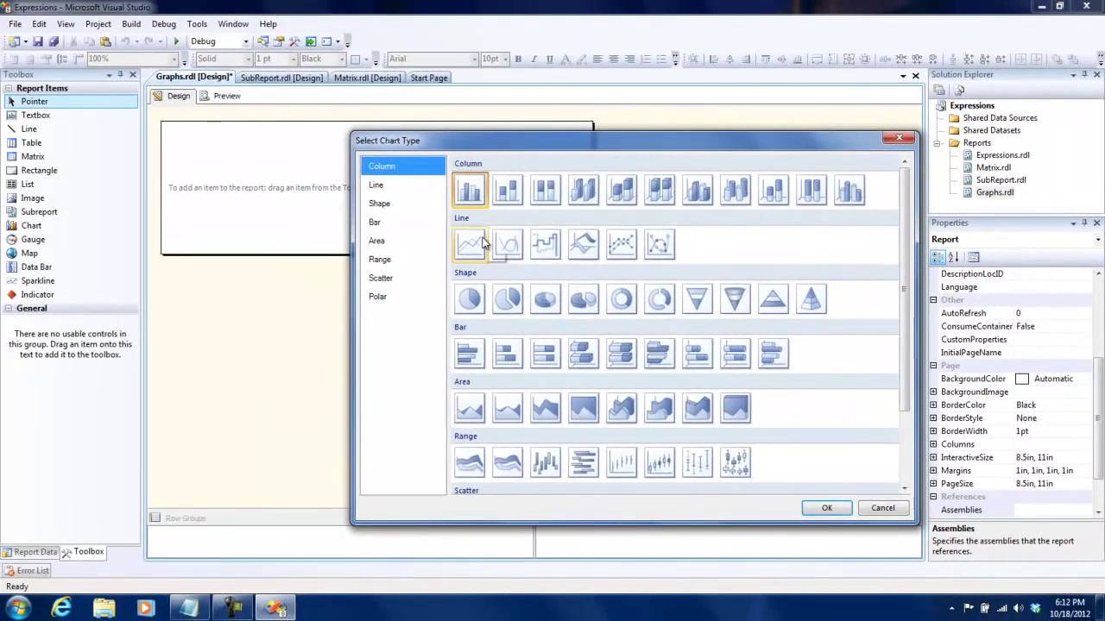
pyautogui.click(467, 192)
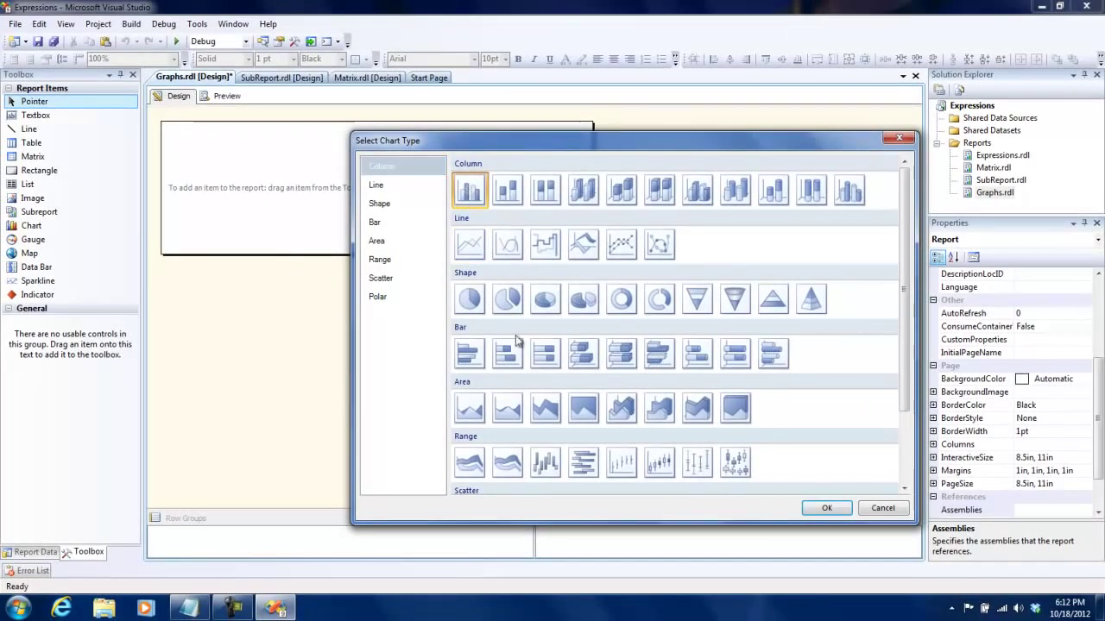
pyautogui.click(827, 509)
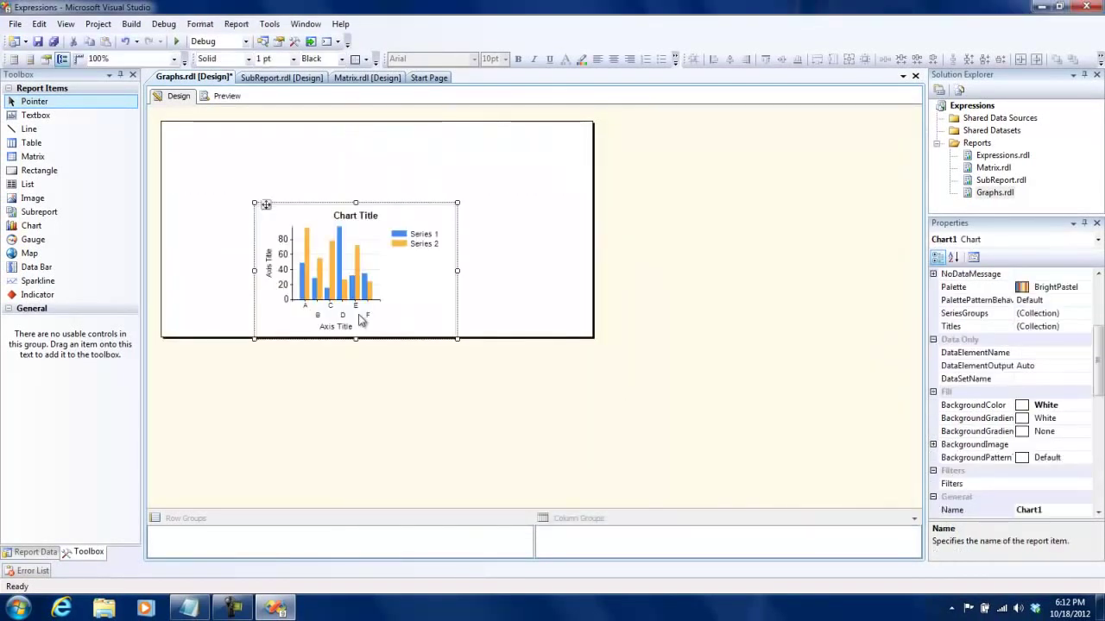
# Move the chart to the upper-left area of the report body and enlarge it to nearly the body's full width.
pyautogui.click(347, 278)
pyautogui.click(309, 216)
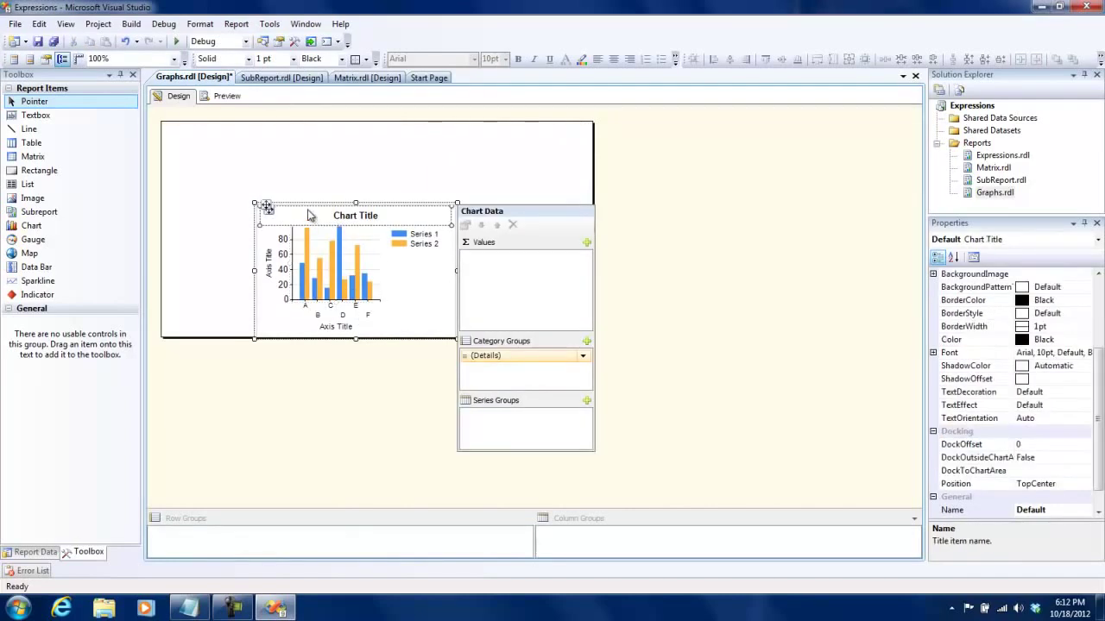
pyautogui.moveTo(266, 208); pyautogui.dragTo(200, 146)
pyautogui.moveTo(390, 279); pyautogui.dragTo(567, 317)
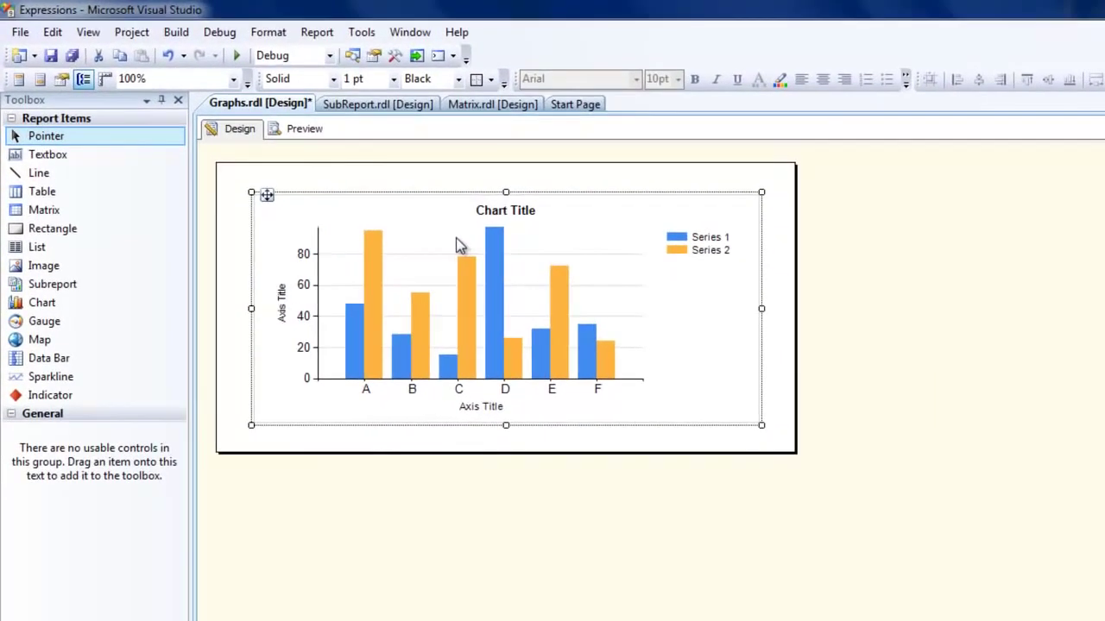
# Change the chart title to "MY first Graph".
pyautogui.click(509, 214)
pyautogui.click(513, 212)
pyautogui.moveTo(544, 211); pyautogui.dragTo(363, 233)
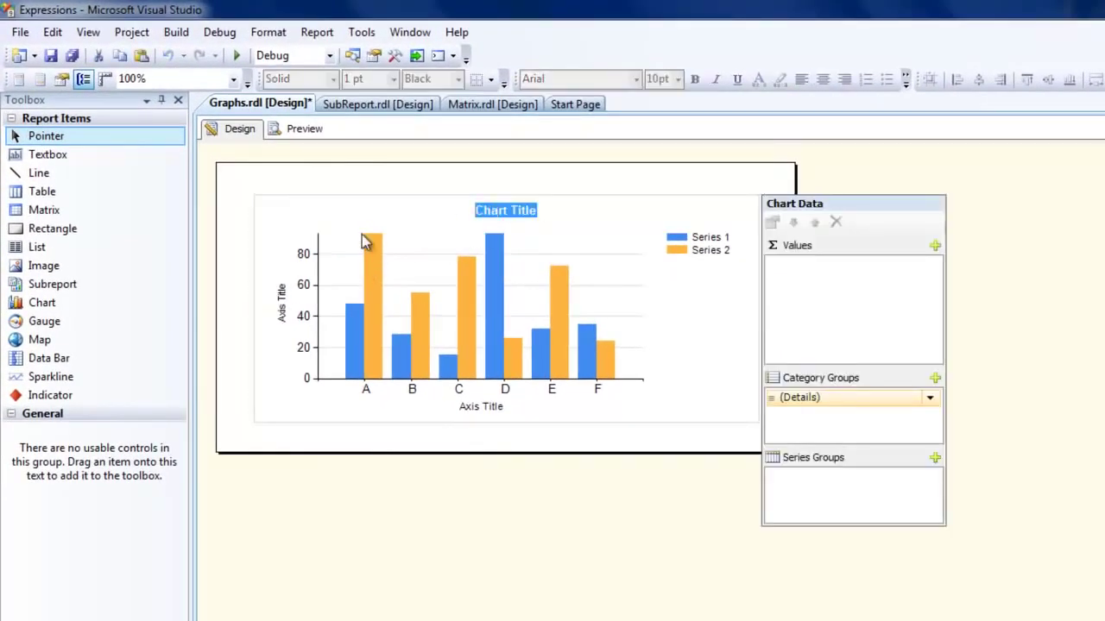
pyautogui.press('BackSpace')
pyautogui.write('MY first Graph')
pyautogui.click(362, 234)
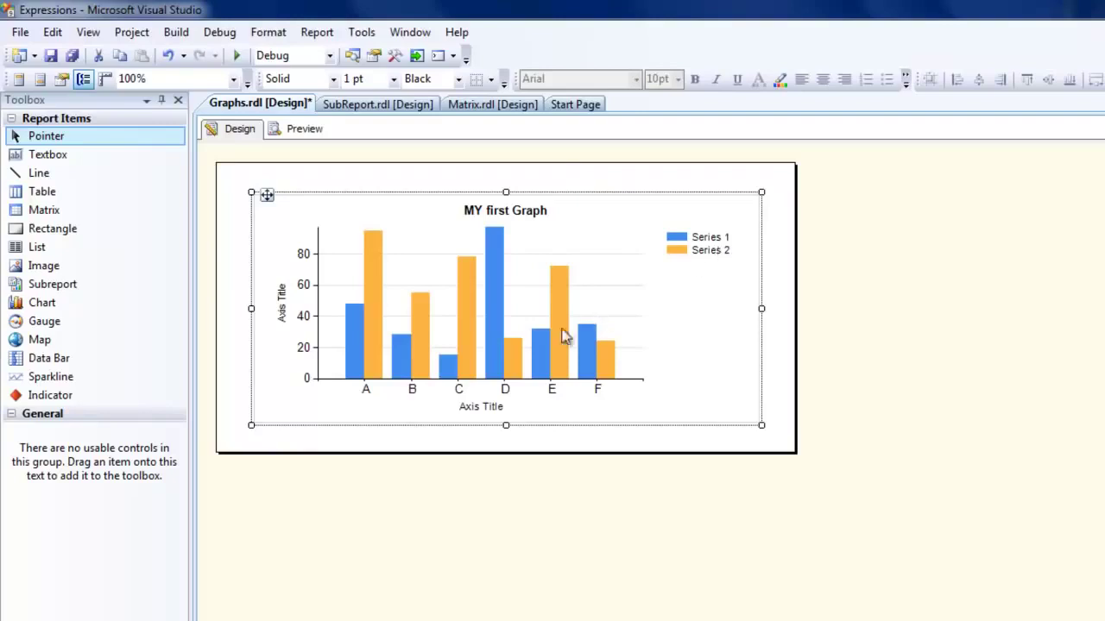
# Add the CountryRegionCode field from DataSet1 to the chart's category groups.
pyautogui.click(518, 361)
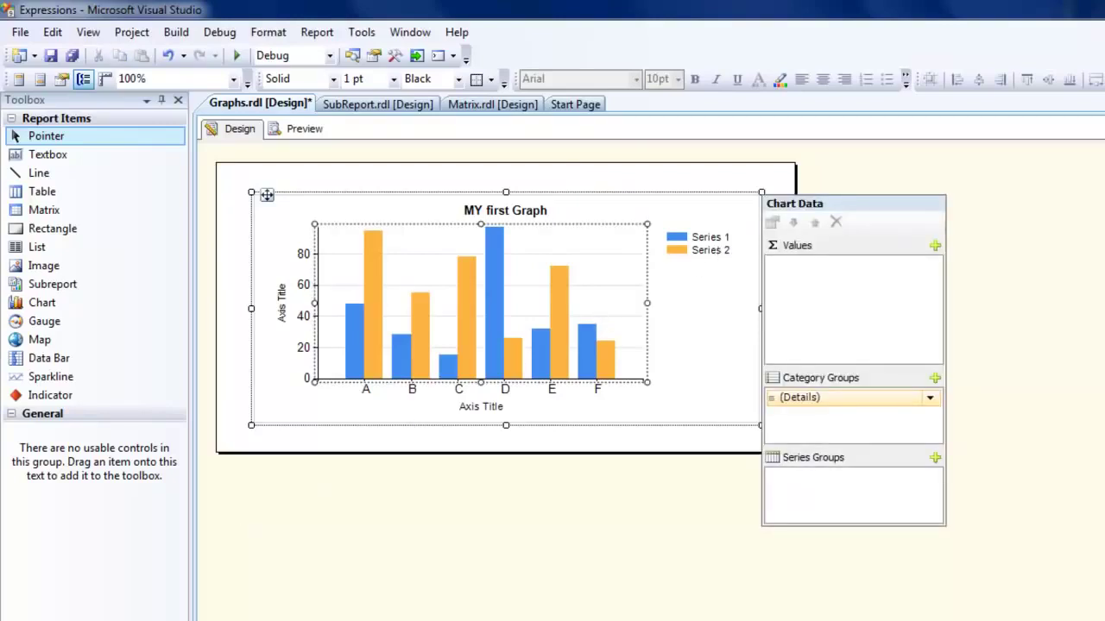
pyautogui.hotkey('ctrl', 'alt', 'd')
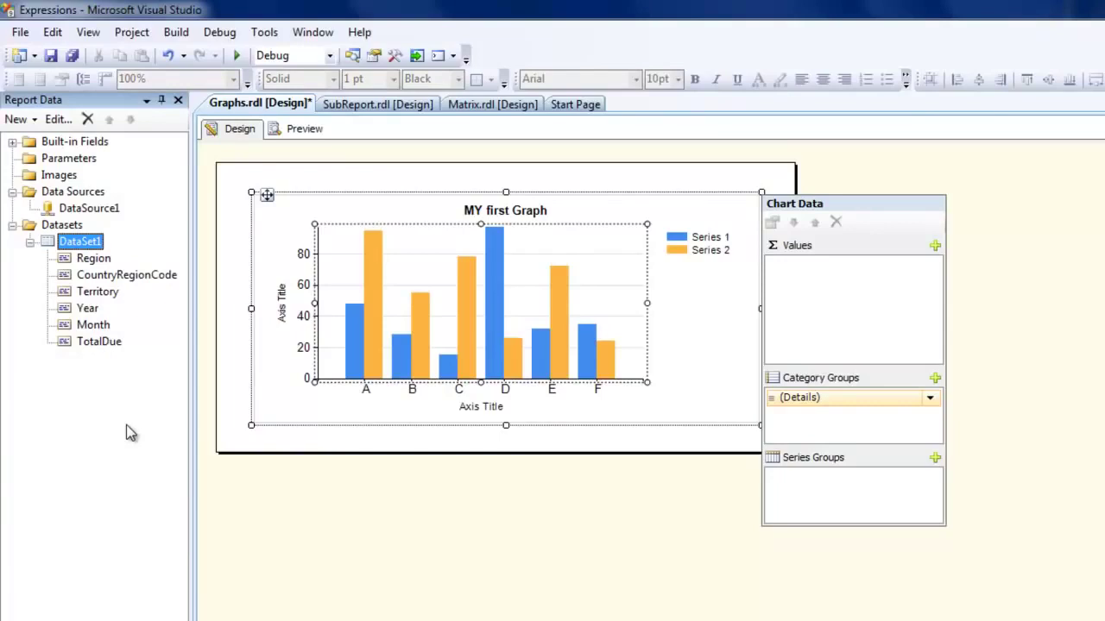
pyautogui.moveTo(119, 281); pyautogui.dragTo(444, 404)
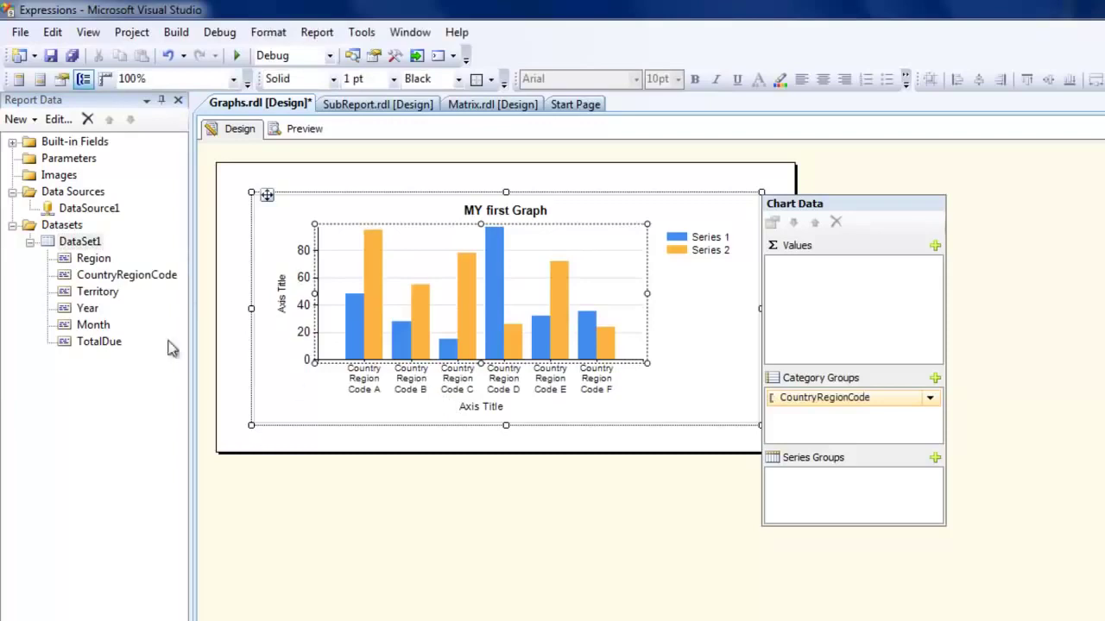
pyautogui.moveTo(86, 309); pyautogui.dragTo(107, 316)
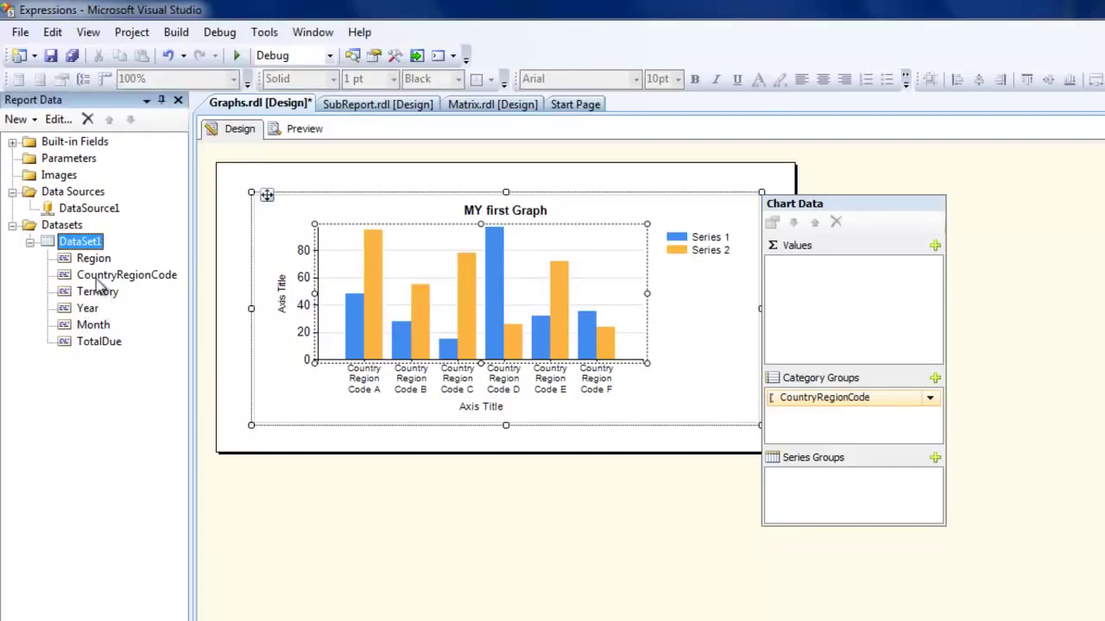
pyautogui.press('F5')
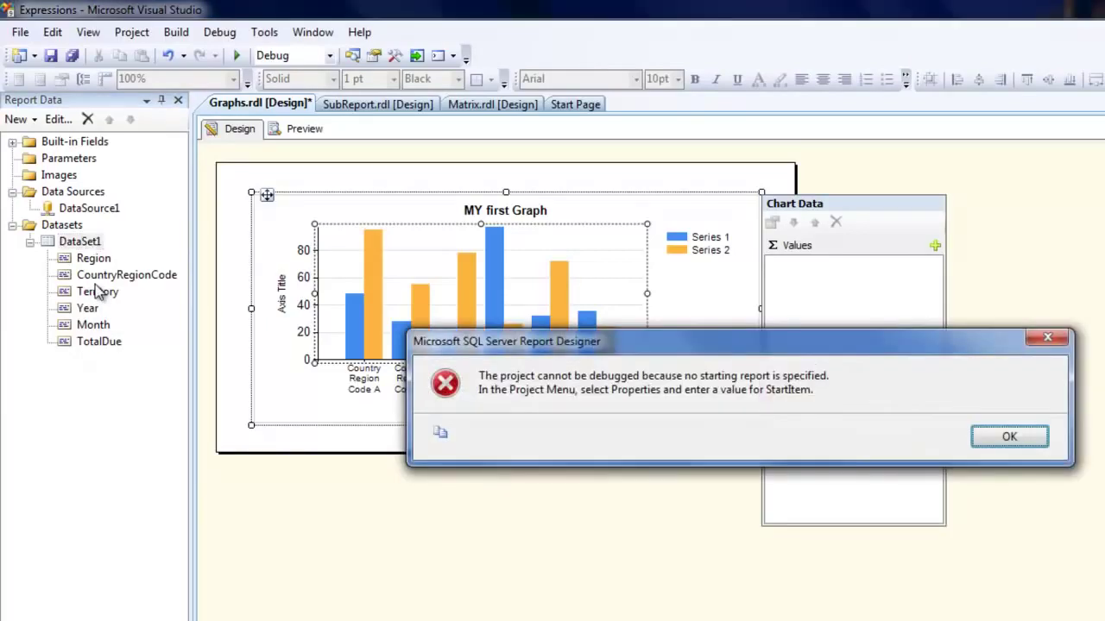
pyautogui.click(1005, 437)
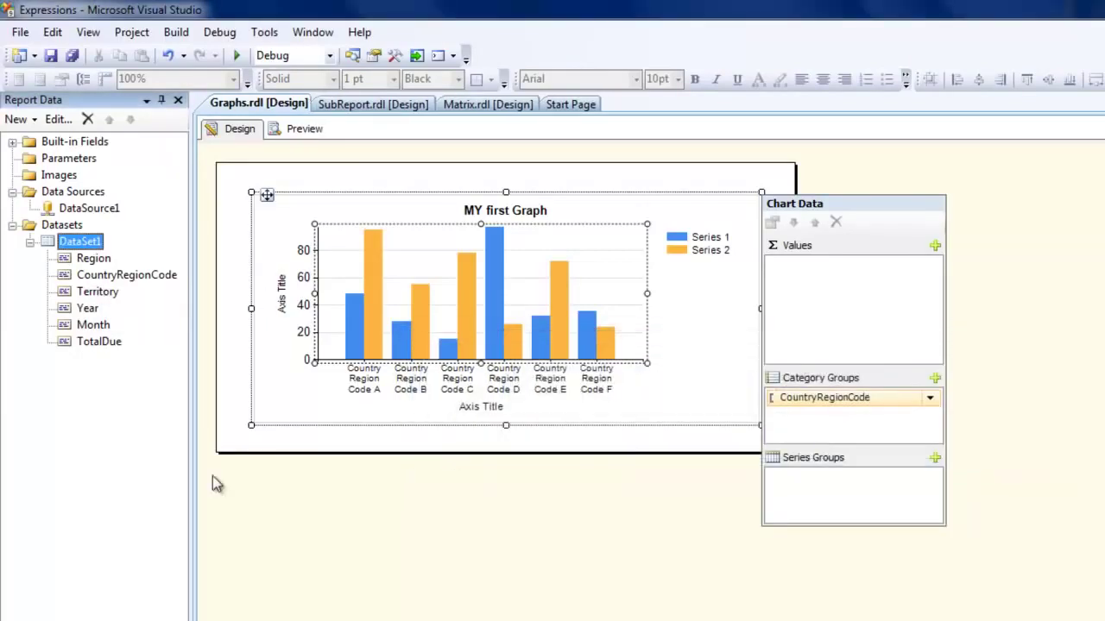
# Add Year to the chart's series groups and TotalDue to its values, and preview the report.
pyautogui.click(88, 308)
pyautogui.moveTo(71, 316); pyautogui.dragTo(798, 478)
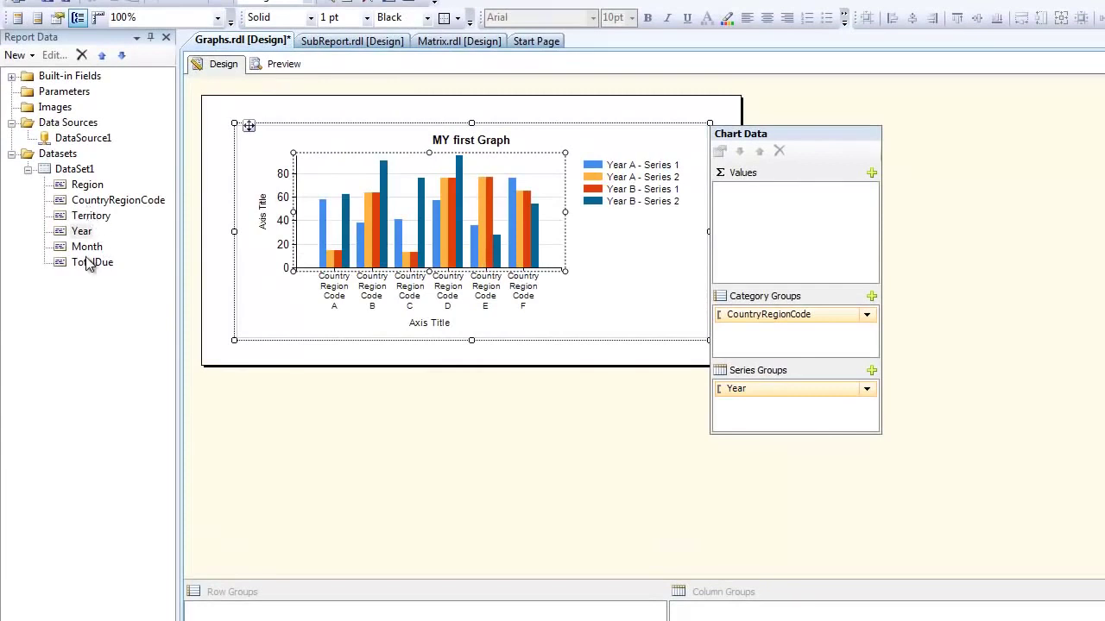
pyautogui.moveTo(90, 263); pyautogui.dragTo(749, 243)
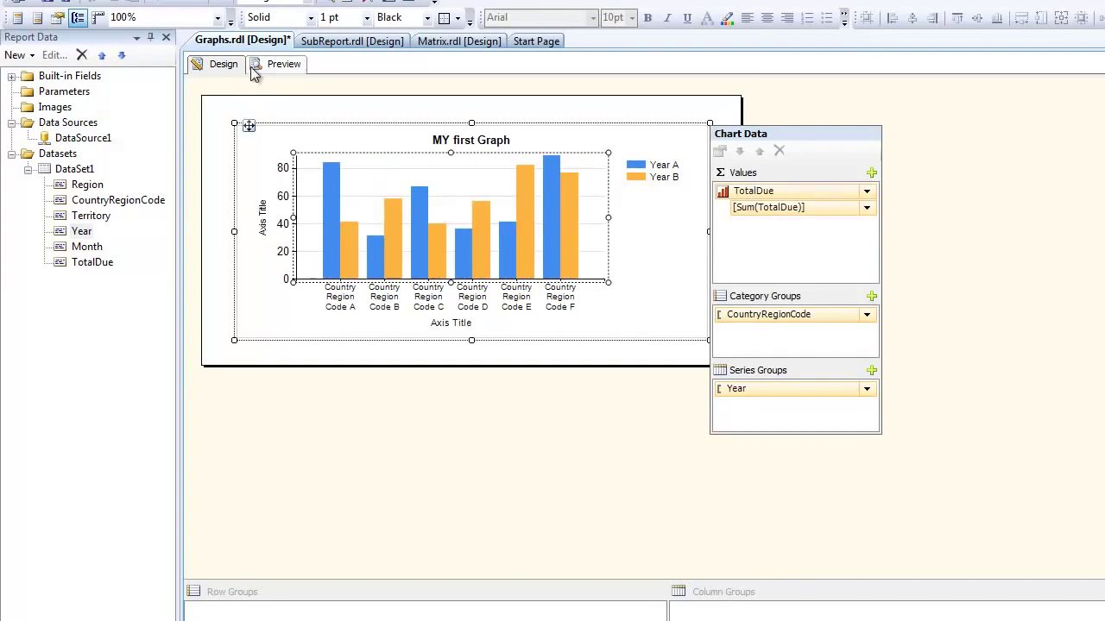
pyautogui.click(277, 64)
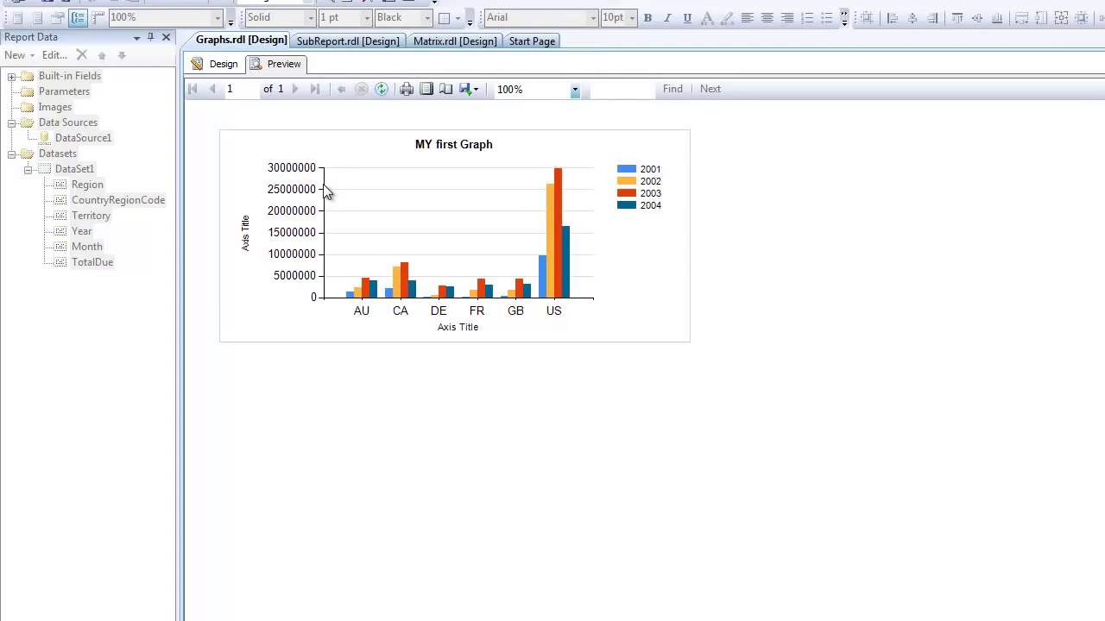
# Return to the report design, enlarge the chart considerably in width and height, and preview the report.
pyautogui.click(224, 65)
pyautogui.click(616, 306)
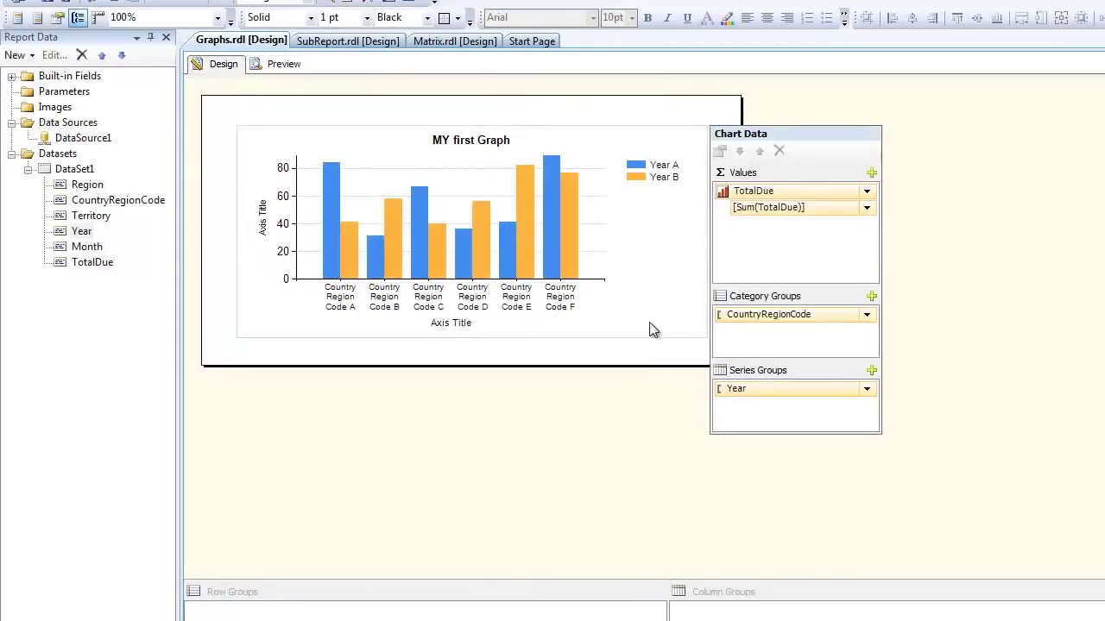
pyautogui.click(626, 374)
pyautogui.click(679, 315)
pyautogui.moveTo(705, 336); pyautogui.dragTo(1032, 526)
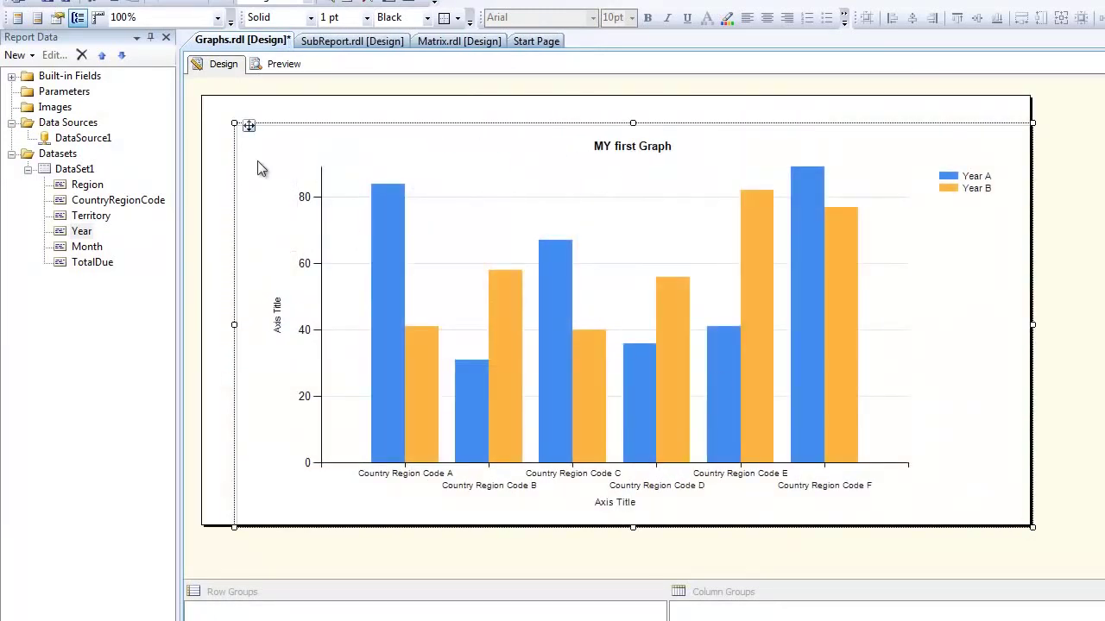
pyautogui.click(276, 64)
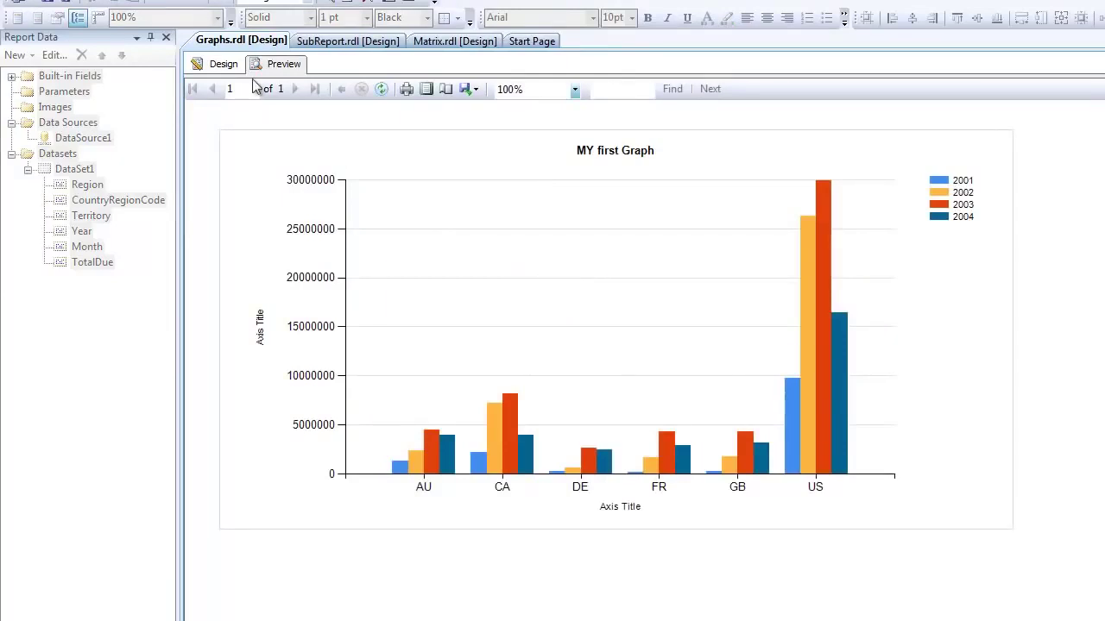
# Format the vertical axis numbers as Currency in the report design and preview the chart.
pyautogui.click(220, 64)
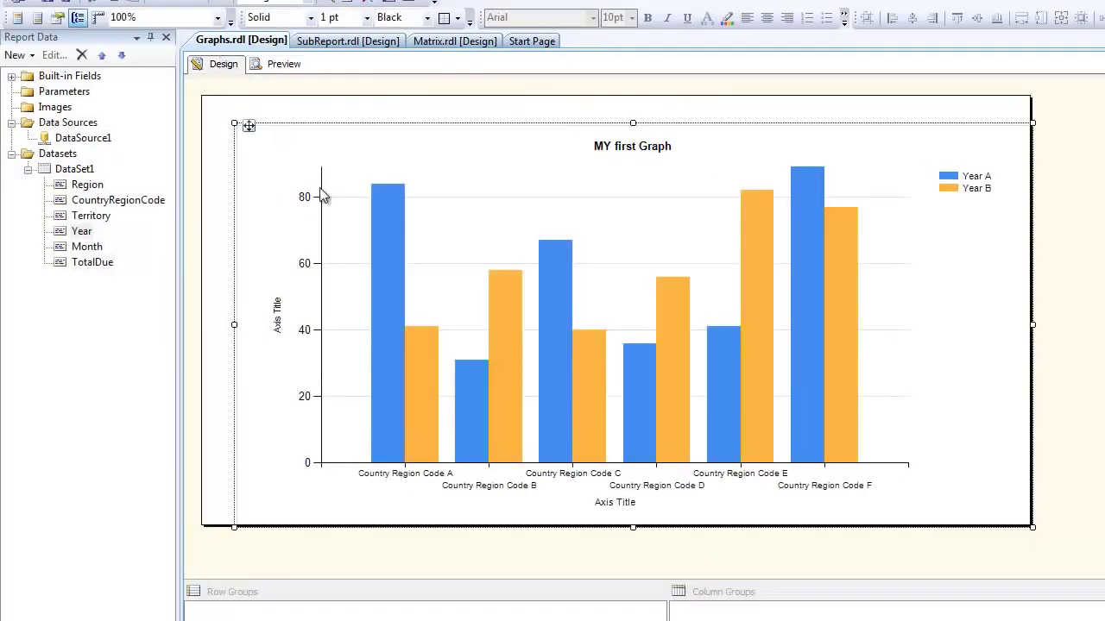
pyautogui.click(300, 278)
pyautogui.rightClick(302, 275)
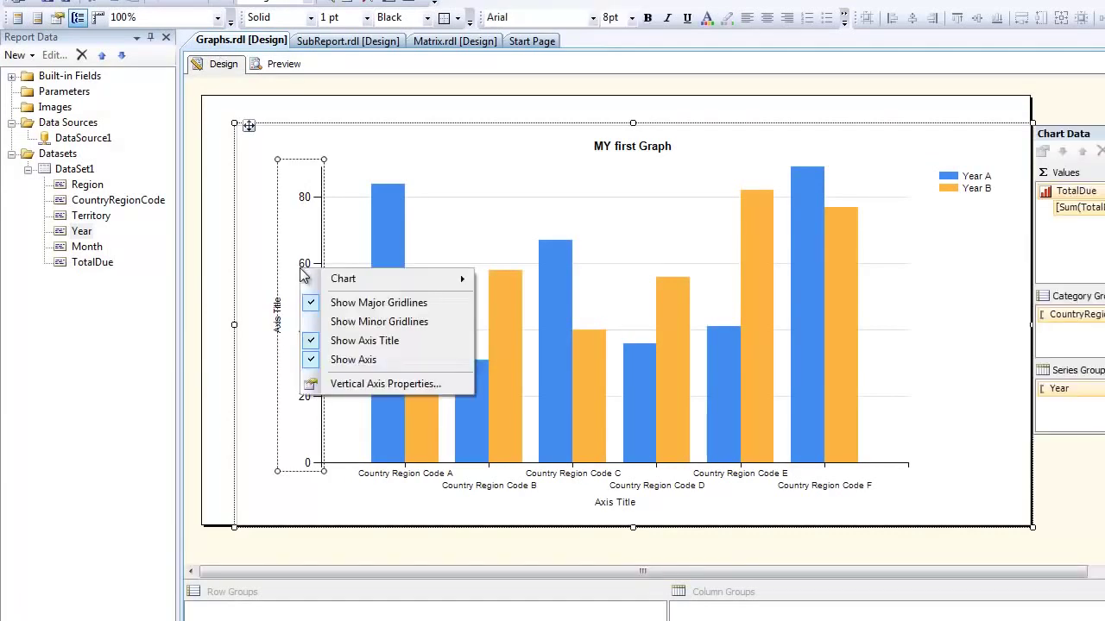
pyautogui.click(345, 384)
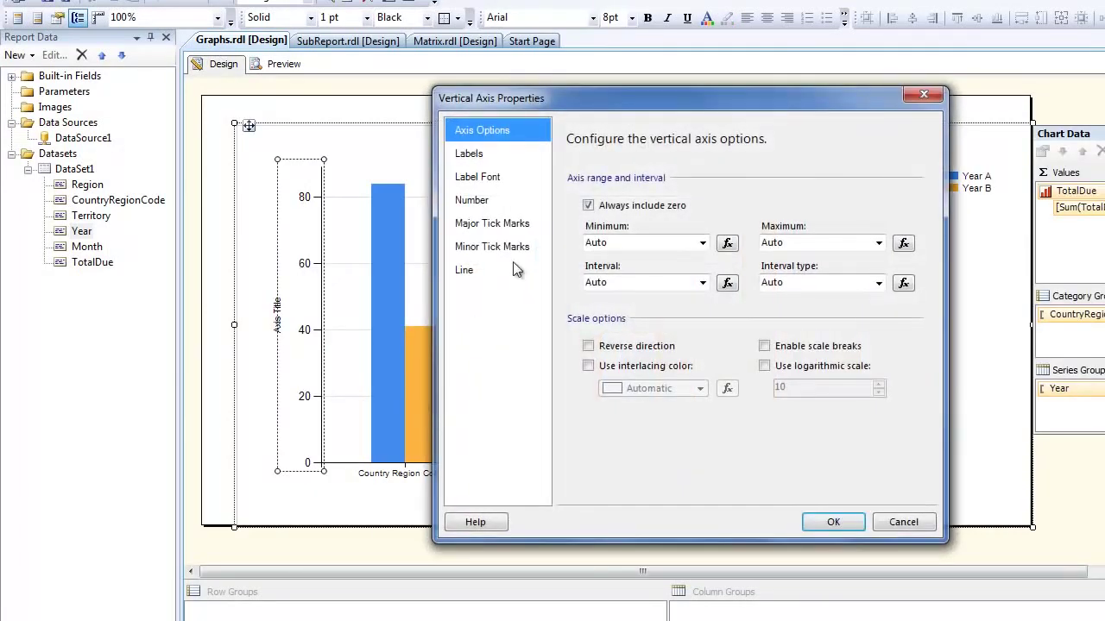
pyautogui.click(474, 201)
pyautogui.click(583, 212)
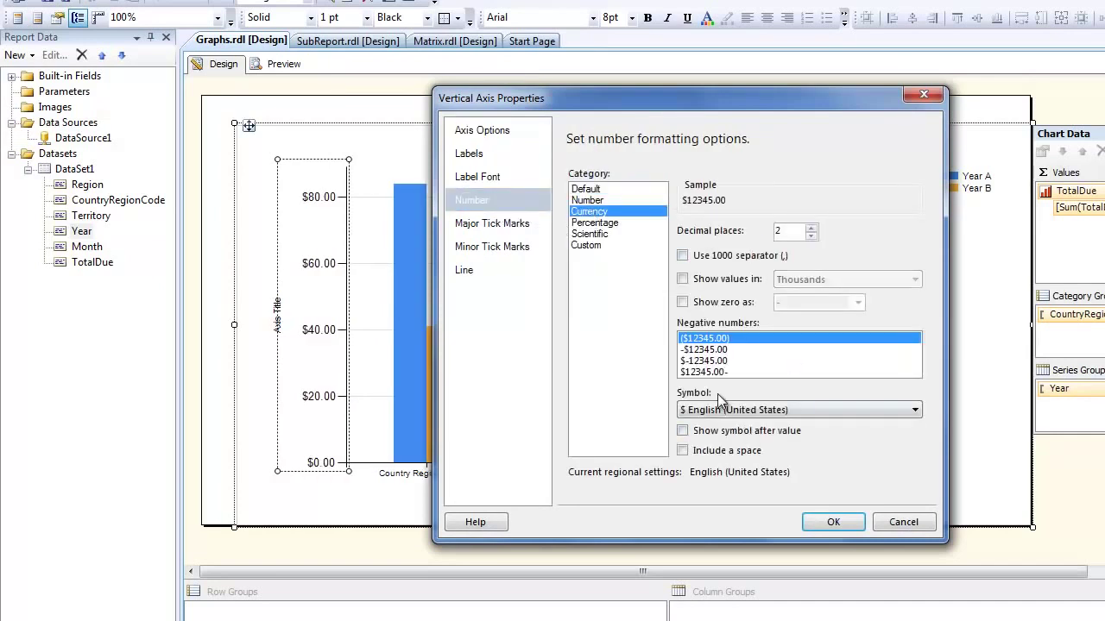
pyautogui.click(833, 523)
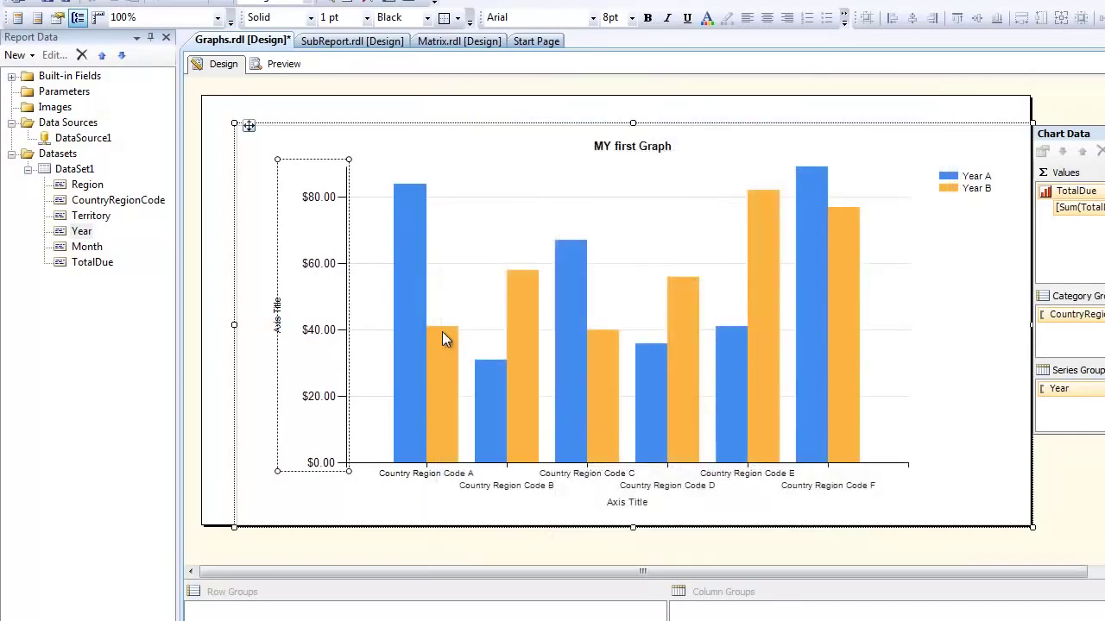
pyautogui.click(281, 66)
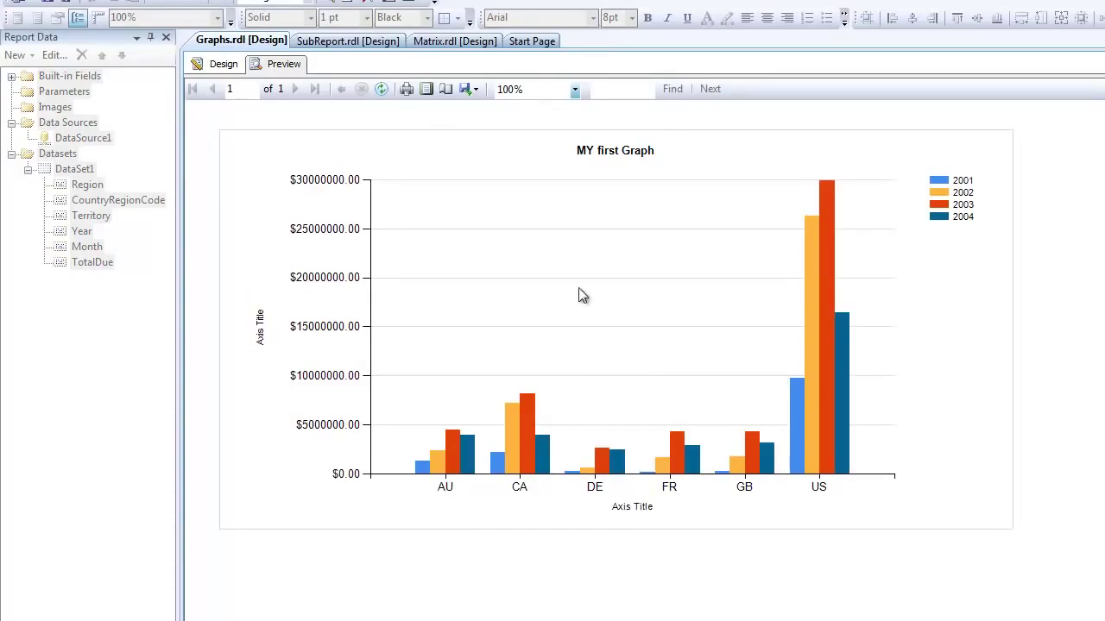
# Return to the report design and examine the chart types offered for a new chart, down to Polar, without inserting one.
pyautogui.click(221, 65)
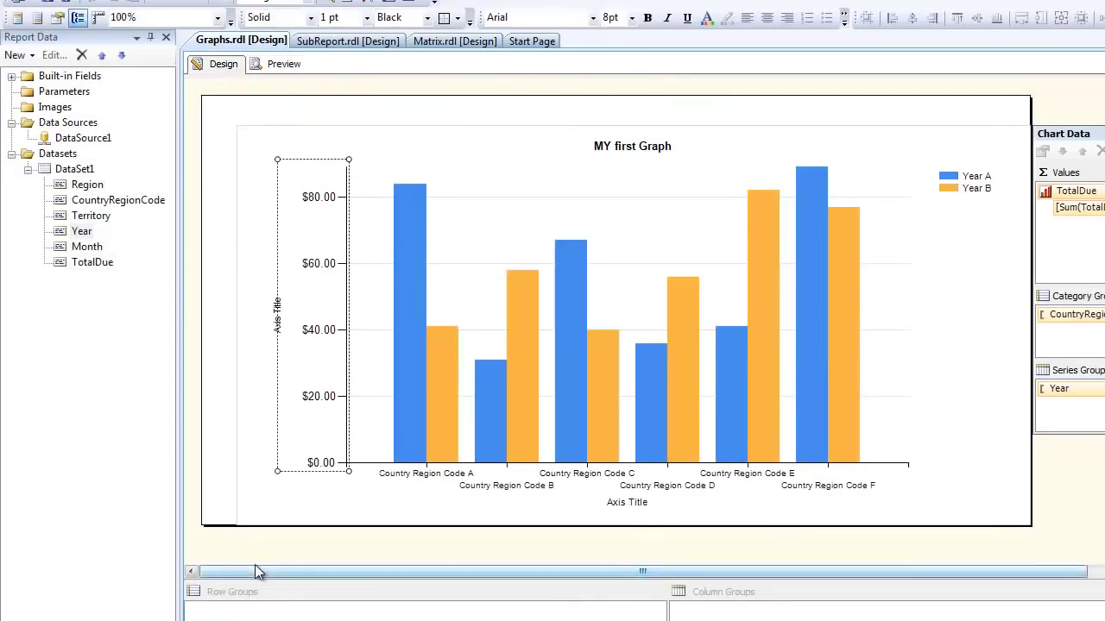
pyautogui.click(82, 231)
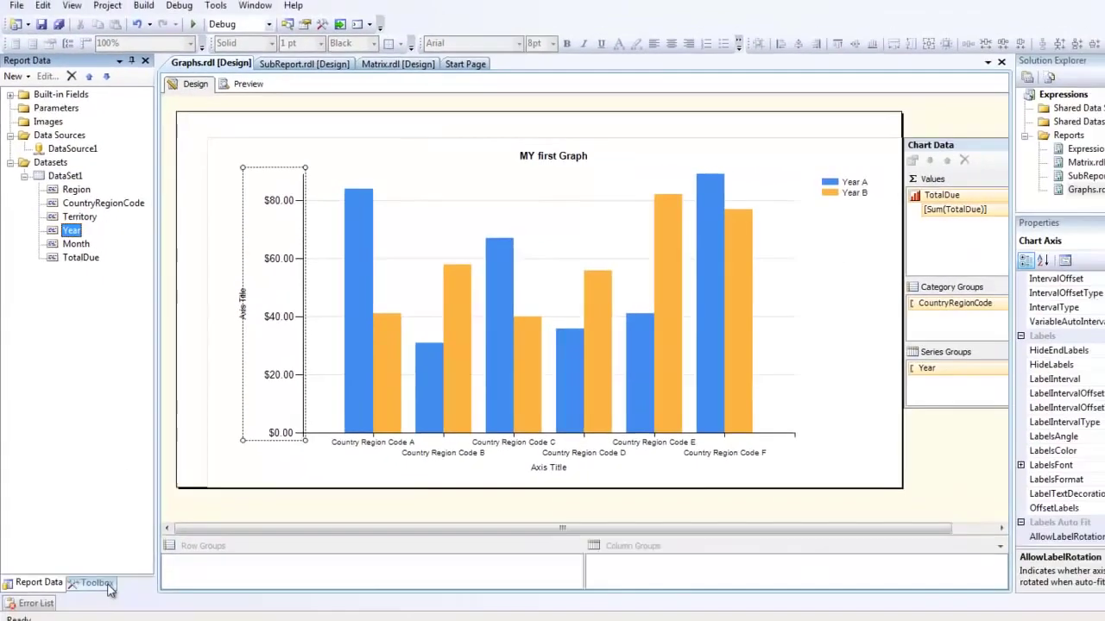
pyautogui.click(111, 620)
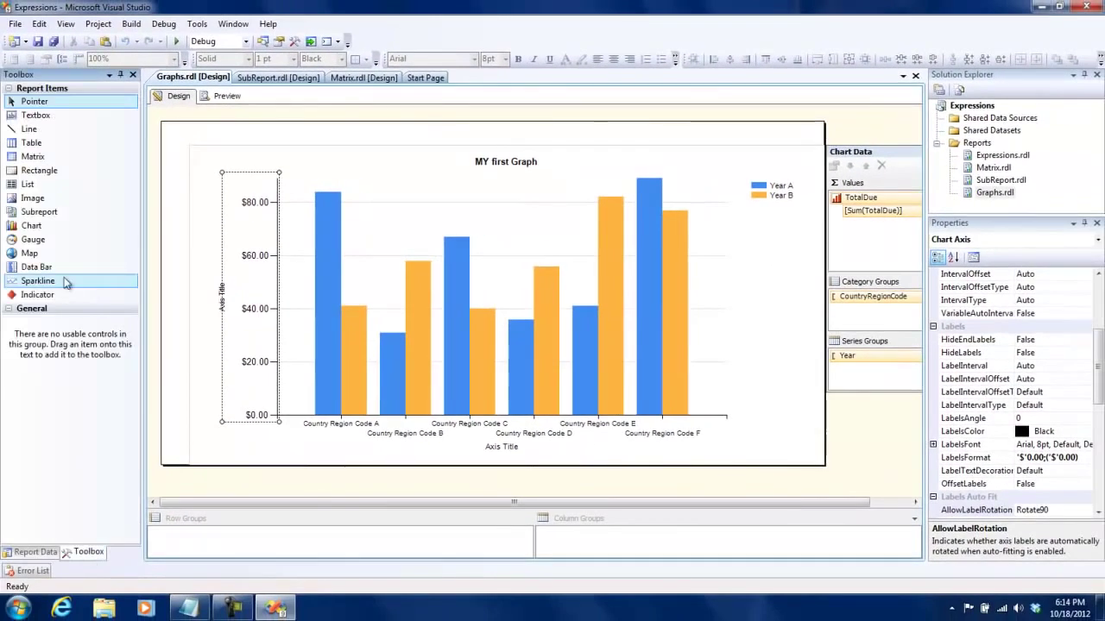
pyautogui.click(31, 226)
pyautogui.moveTo(30, 226); pyautogui.dragTo(185, 306)
pyautogui.moveTo(738, 259); pyautogui.dragTo(758, 401)
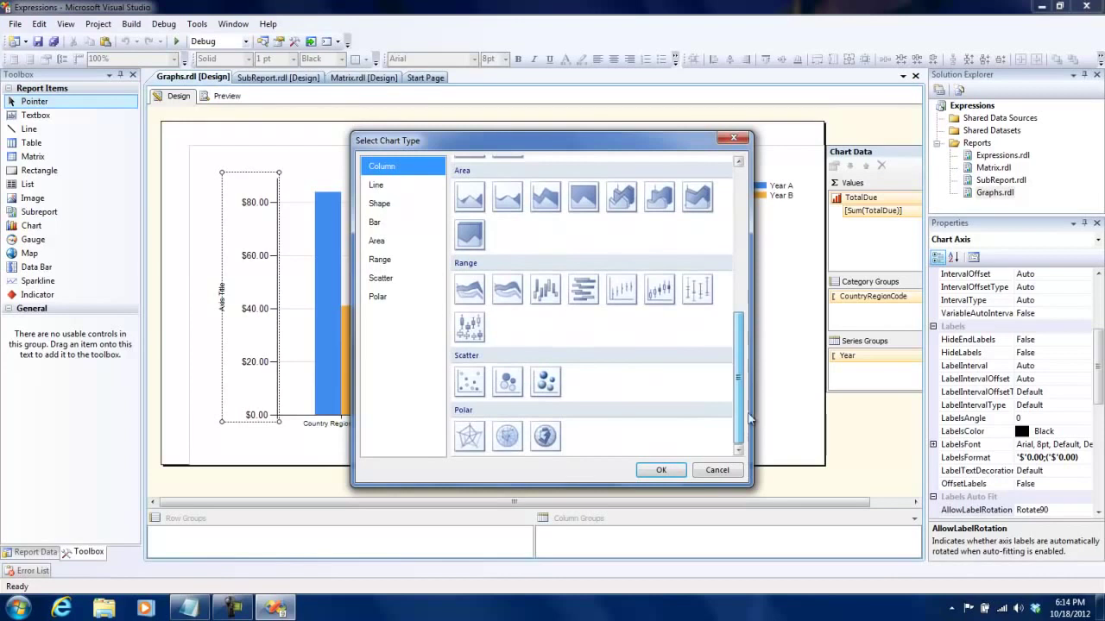
pyautogui.click(716, 471)
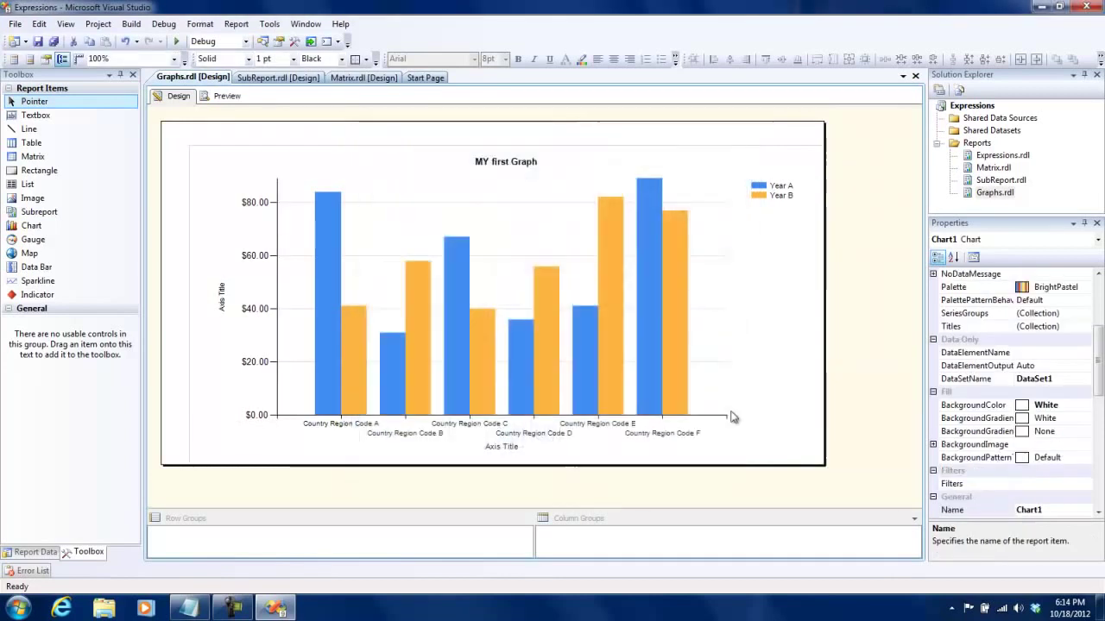